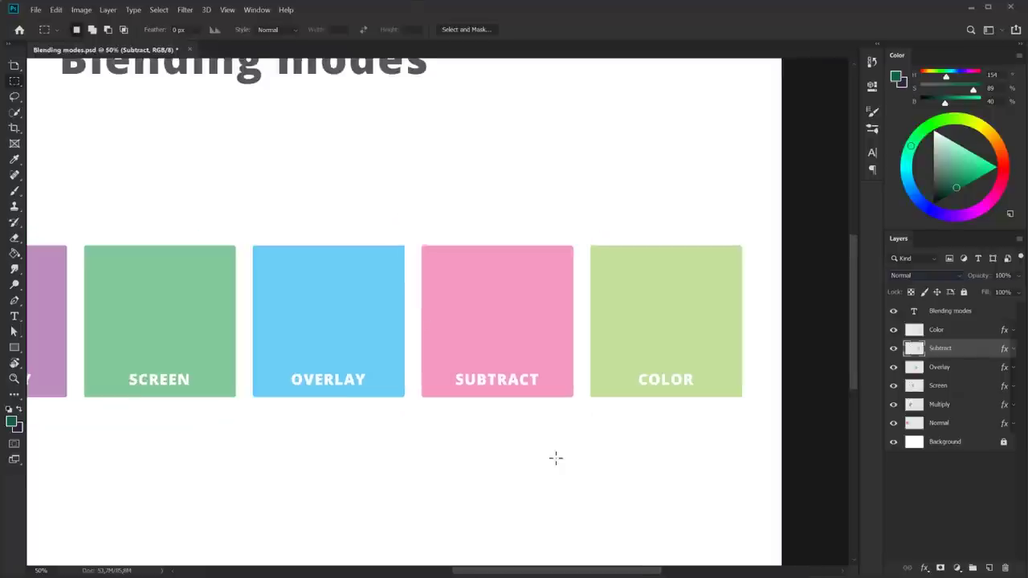
- Set the Color layer's blending mode to Color
{"action": "key", "text": "ctrl+minus"}
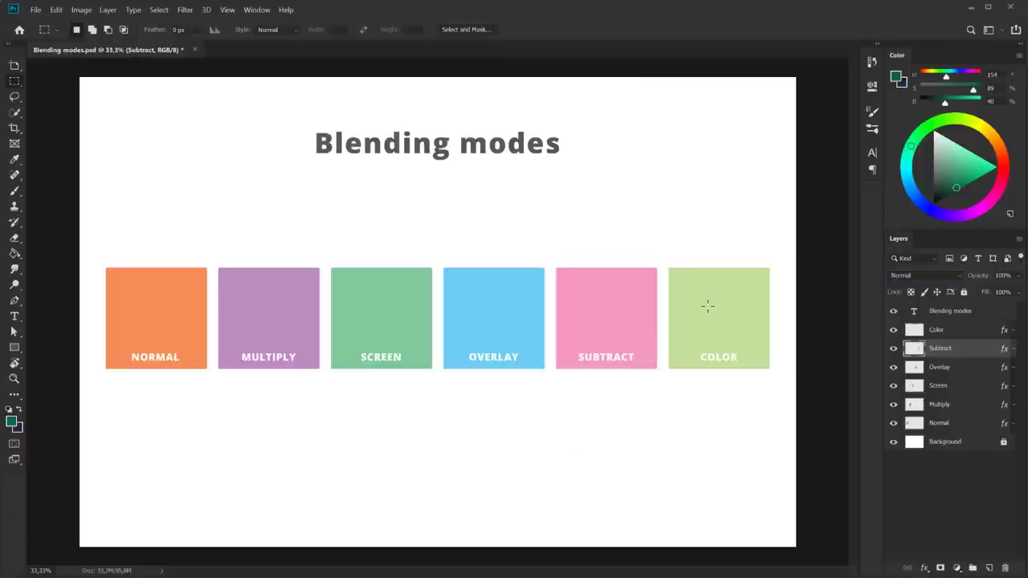
{"action": "left_click", "coordinate": [957, 332]}
{"action": "left_click", "coordinate": [920, 276]}
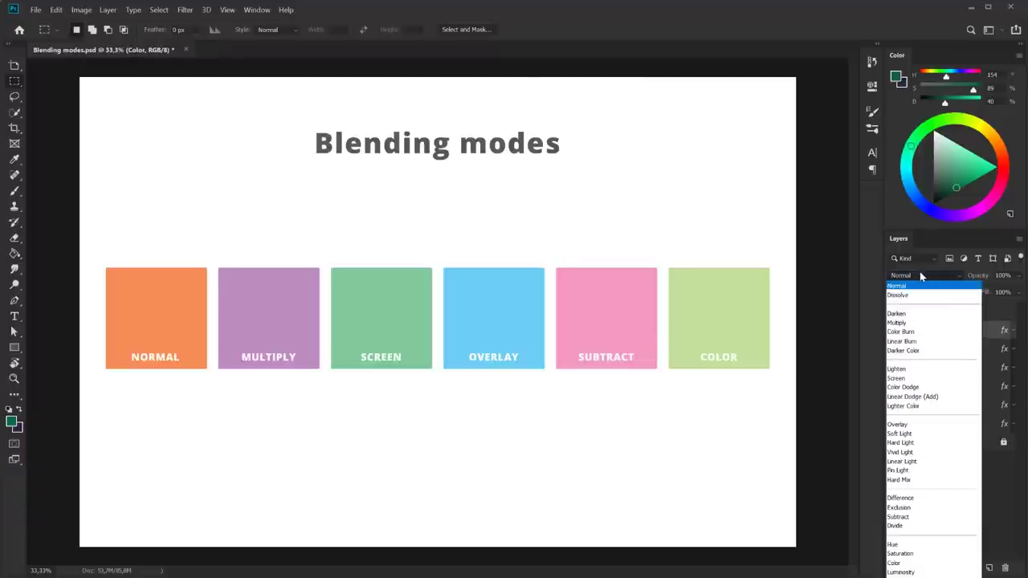
{"action": "left_click", "coordinate": [908, 564]}
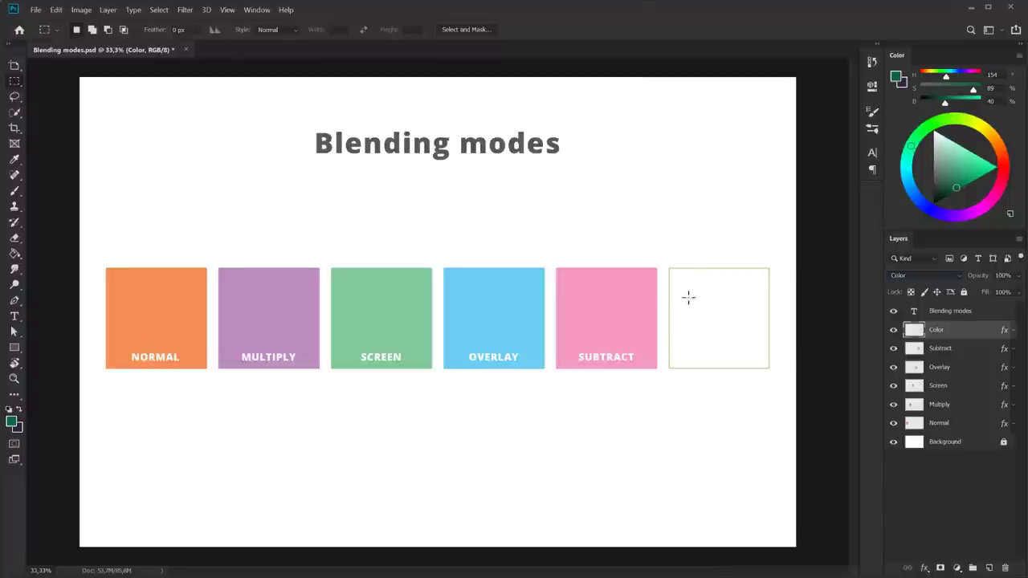
- Move the Color square across the row onto the Normal and Multiply squares, and return it to the end of the row
{"action": "left_click_drag", "start_coordinate": [613, 158], "coordinate": [728, 233]}
{"action": "left_click", "coordinate": [722, 253]}
{"action": "left_click_drag", "start_coordinate": [753, 333], "coordinate": [246, 352]}
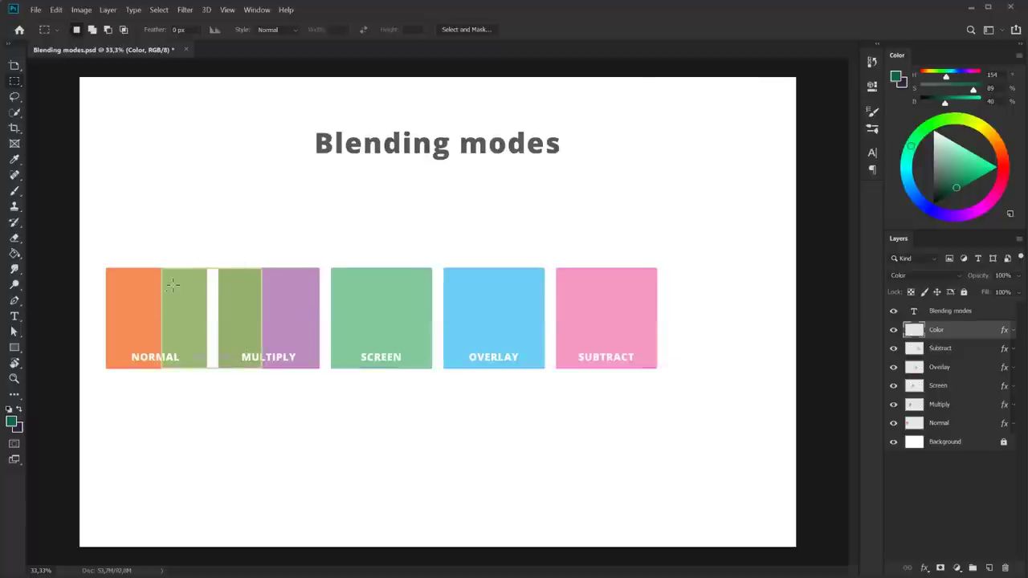
{"action": "mouse_move", "coordinate": [172, 281]}
{"action": "left_mouse_down"}
{"action": "mouse_move", "coordinate": [200, 314]}
{"action": "mouse_move", "coordinate": [251, 317]}
{"action": "mouse_move", "coordinate": [248, 303]}
{"action": "mouse_move", "coordinate": [204, 299]}
{"action": "mouse_move", "coordinate": [245, 297]}
{"action": "left_mouse_up"}
{"action": "left_click_drag", "start_coordinate": [215, 293], "coordinate": [733, 303]}
- Set the Color layer's blending mode back to Normal
{"action": "left_click", "coordinate": [924, 275]}
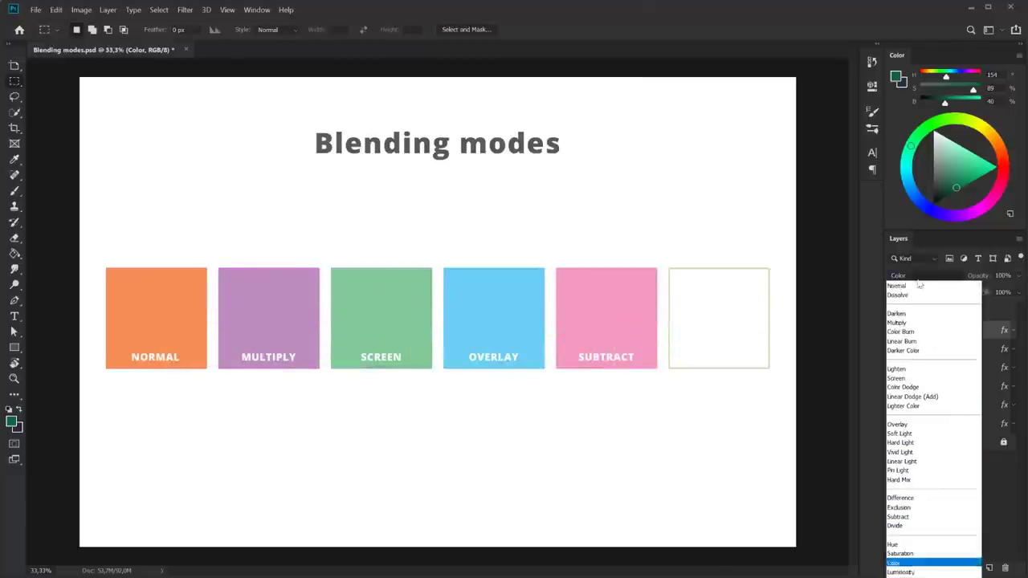
{"action": "left_click", "coordinate": [911, 317]}
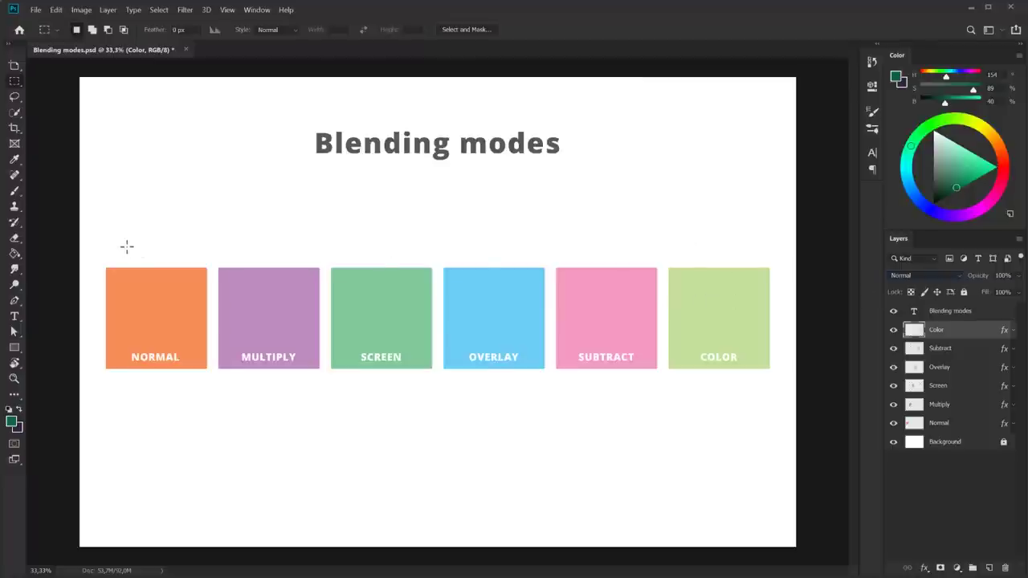
{"action": "left_click_drag", "start_coordinate": [99, 261], "coordinate": [776, 374]}
{"action": "left_click", "coordinate": [775, 374]}
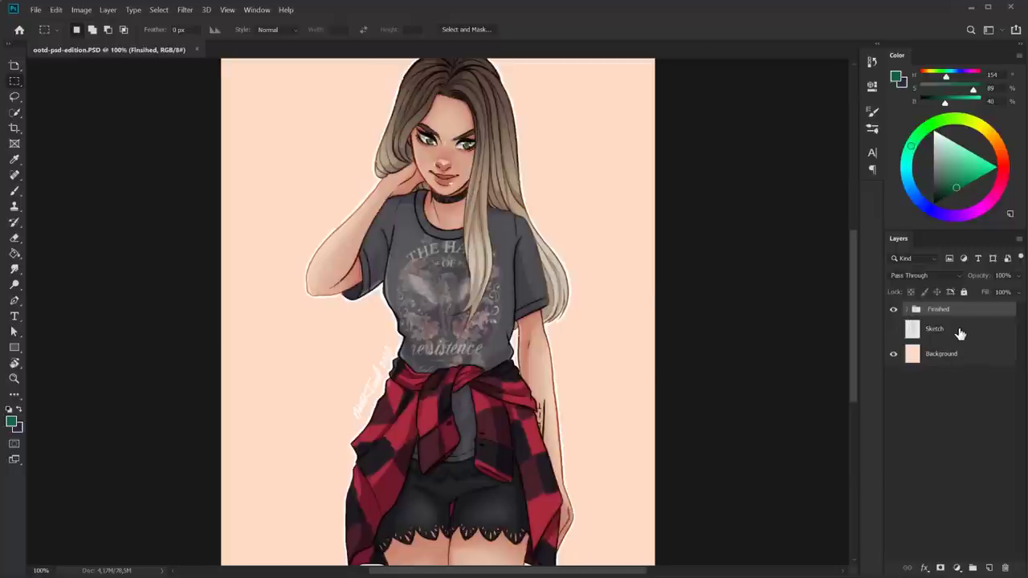
- Hide the Finished group and show the Sketch layer
{"action": "left_click", "coordinate": [894, 311]}
{"action": "left_click", "coordinate": [894, 311]}
{"action": "left_click", "coordinate": [893, 330]}
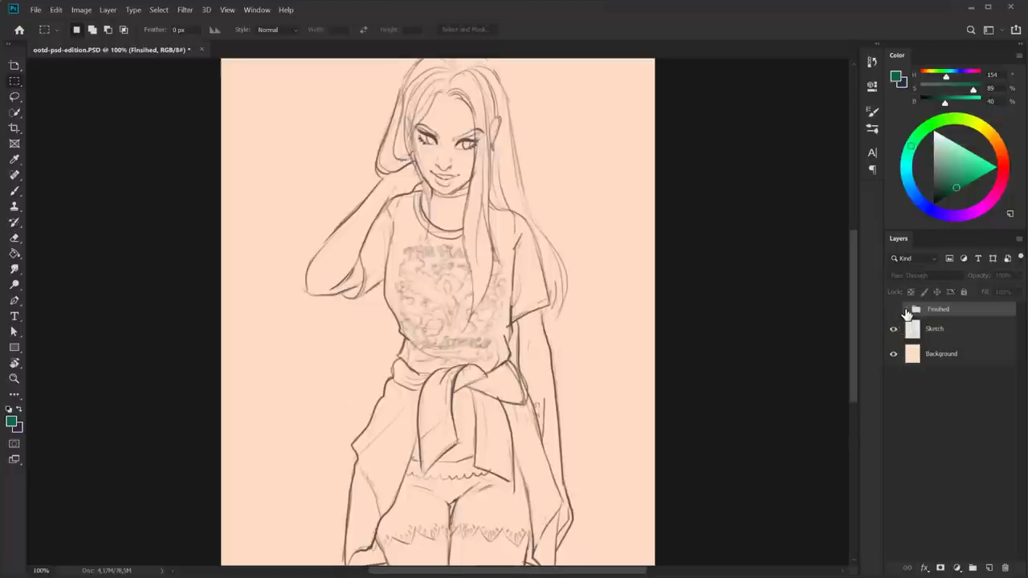
- Expand the Finished group, make it visible again and hide the Sketch layer
{"action": "left_click", "coordinate": [906, 311]}
{"action": "scroll", "coordinate": [969, 454], "scroll_direction": "down", "scroll_amount": 3}
{"action": "scroll", "coordinate": [966, 446], "scroll_direction": "up", "scroll_amount": 3}
{"action": "scroll", "coordinate": [944, 386], "scroll_direction": "down", "scroll_amount": 2}
{"action": "scroll", "coordinate": [939, 385], "scroll_direction": "up", "scroll_amount": 2}
{"action": "left_click", "coordinate": [896, 312]}
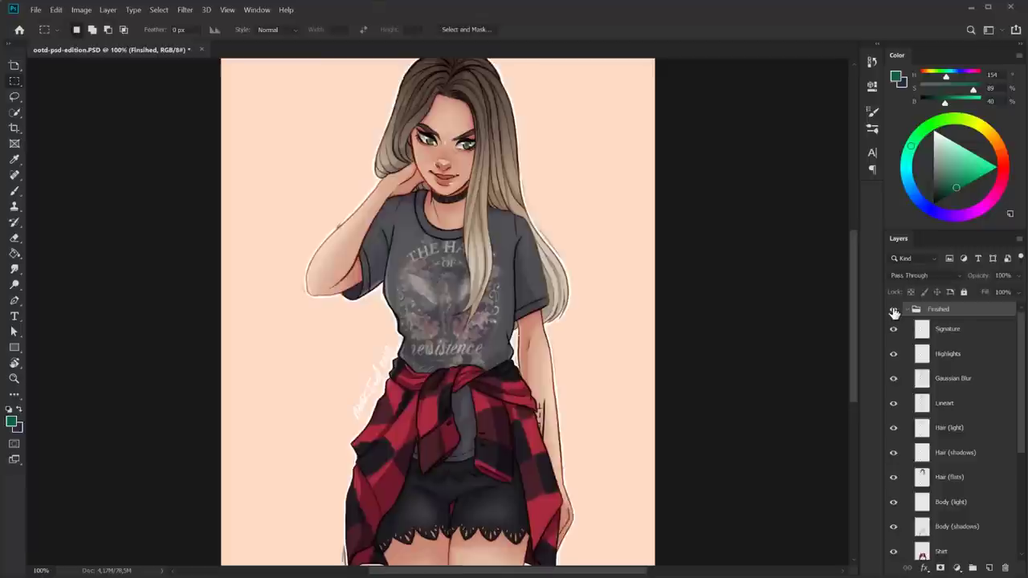
{"action": "scroll", "coordinate": [915, 357], "scroll_direction": "down", "scroll_amount": 6}
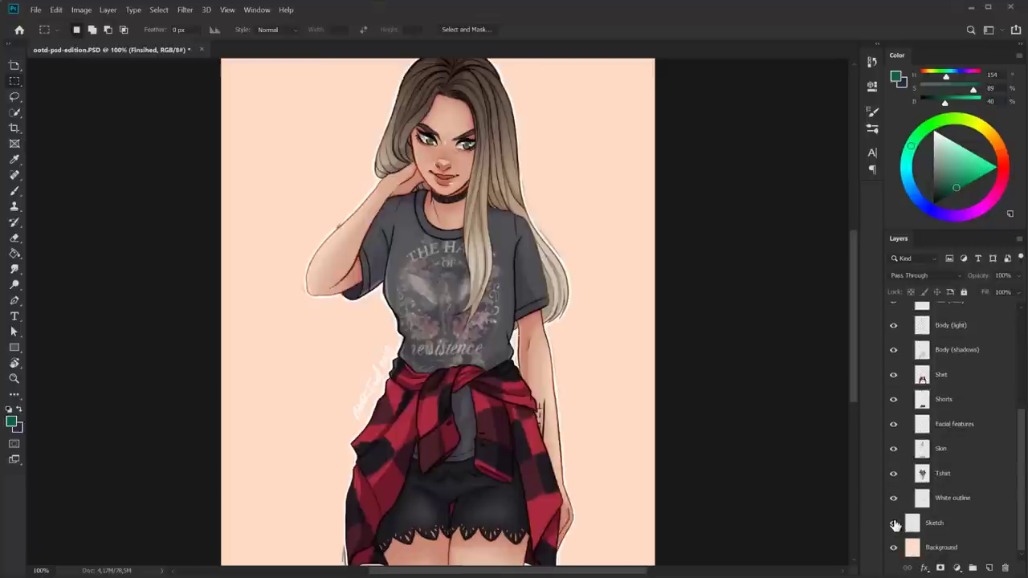
{"action": "left_click", "coordinate": [894, 523]}
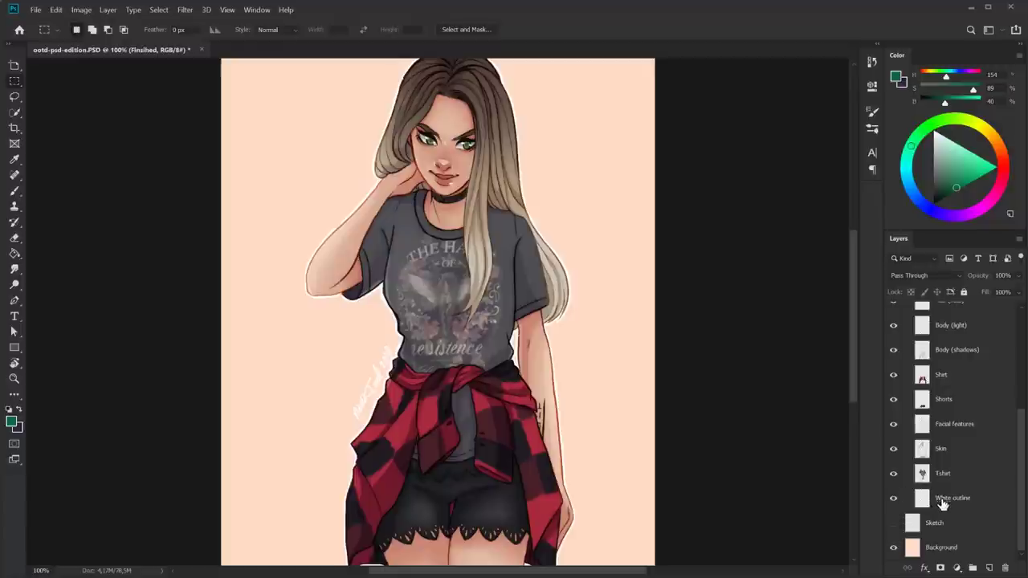
- Examine each layer from White outline up to Body (shadows) by switching its visibility off and on
{"action": "left_click", "coordinate": [904, 497]}
{"action": "left_click", "coordinate": [894, 498]}
{"action": "left_click", "coordinate": [894, 499]}
{"action": "left_click", "coordinate": [893, 474]}
{"action": "left_click", "coordinate": [893, 474]}
{"action": "left_click", "coordinate": [893, 449]}
{"action": "left_click", "coordinate": [893, 449]}
{"action": "left_click", "coordinate": [892, 424]}
{"action": "left_click", "coordinate": [893, 423]}
{"action": "left_click", "coordinate": [893, 399]}
{"action": "left_click", "coordinate": [892, 399]}
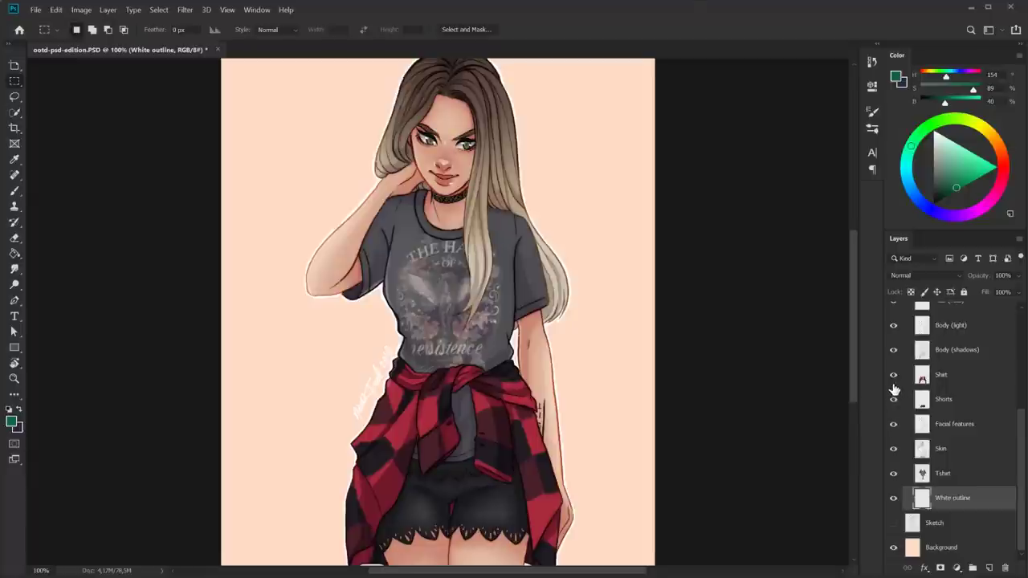
{"action": "left_click", "coordinate": [892, 375]}
{"action": "left_click", "coordinate": [894, 375]}
{"action": "left_click", "coordinate": [894, 349]}
{"action": "left_click", "coordinate": [893, 350]}
- Check the blending modes of the Body (shadows) and Body (light) layers
{"action": "scroll", "coordinate": [893, 353], "scroll_direction": "up", "scroll_amount": 2}
{"action": "scroll", "coordinate": [978, 397], "scroll_direction": "up", "scroll_amount": 1}
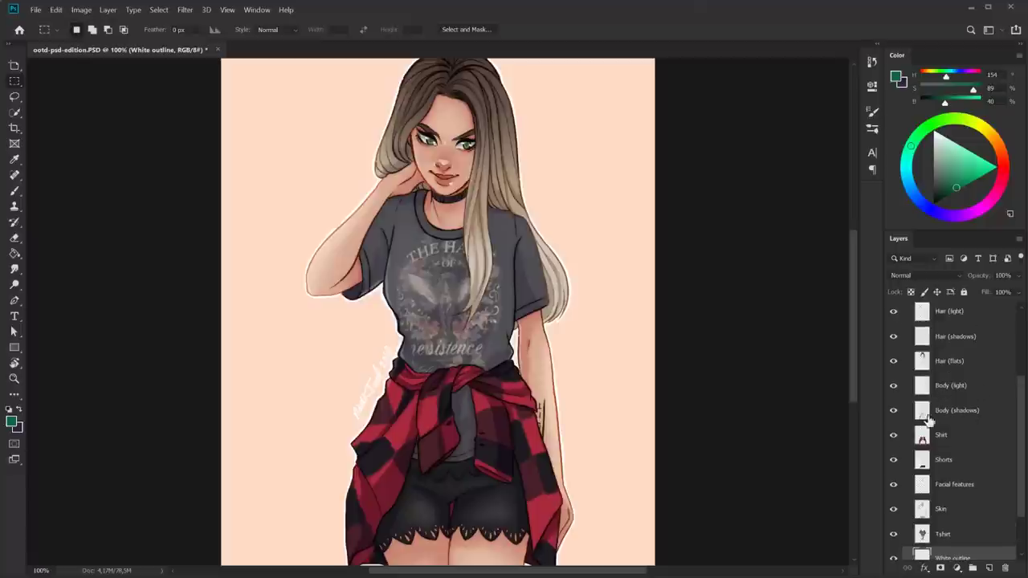
{"action": "left_click", "coordinate": [980, 414]}
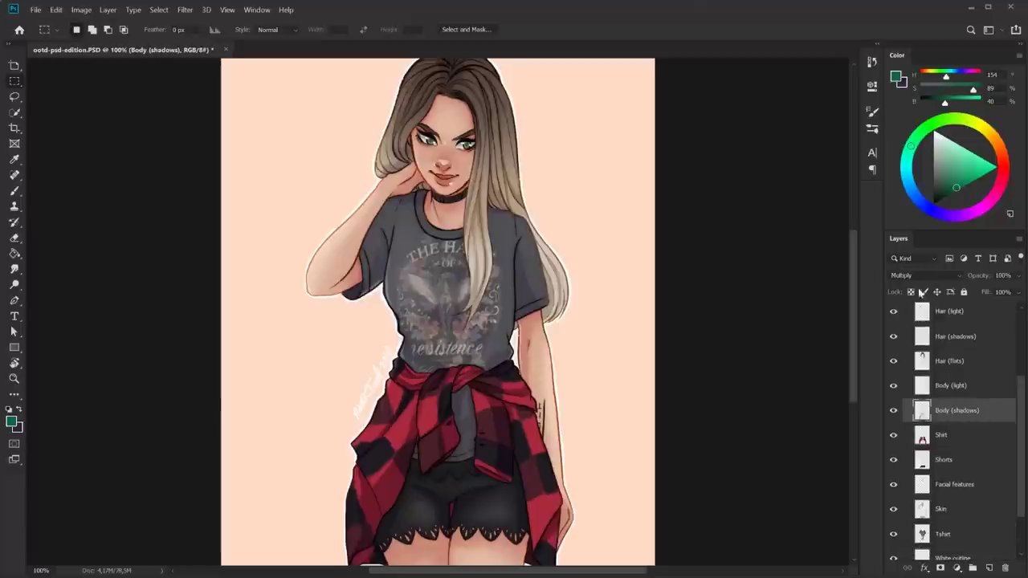
{"action": "left_click", "coordinate": [976, 388]}
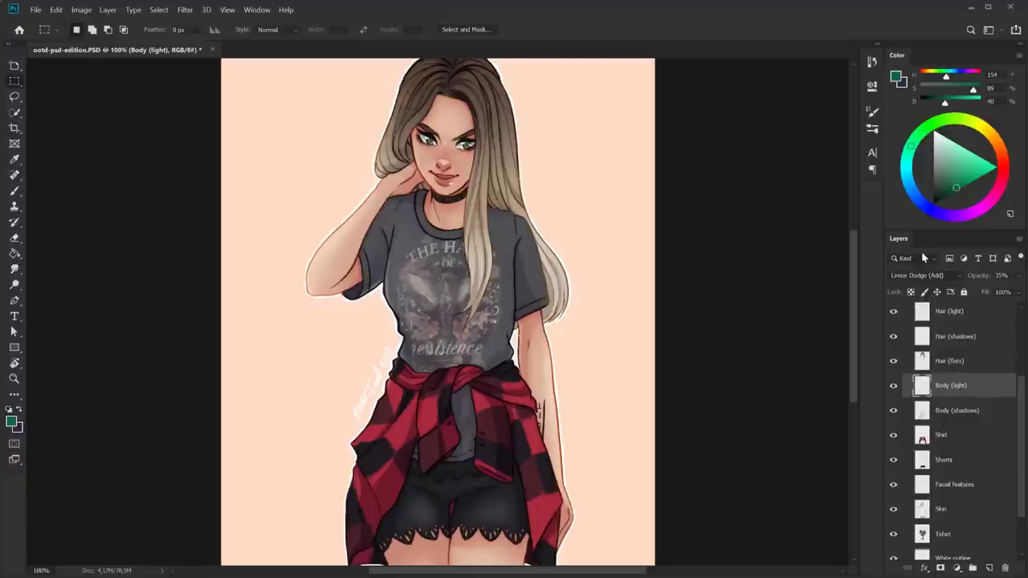
- Examine the Hair (flats) and Hair (shadows) layers by switching their visibility off and on
{"action": "left_click", "coordinate": [979, 362]}
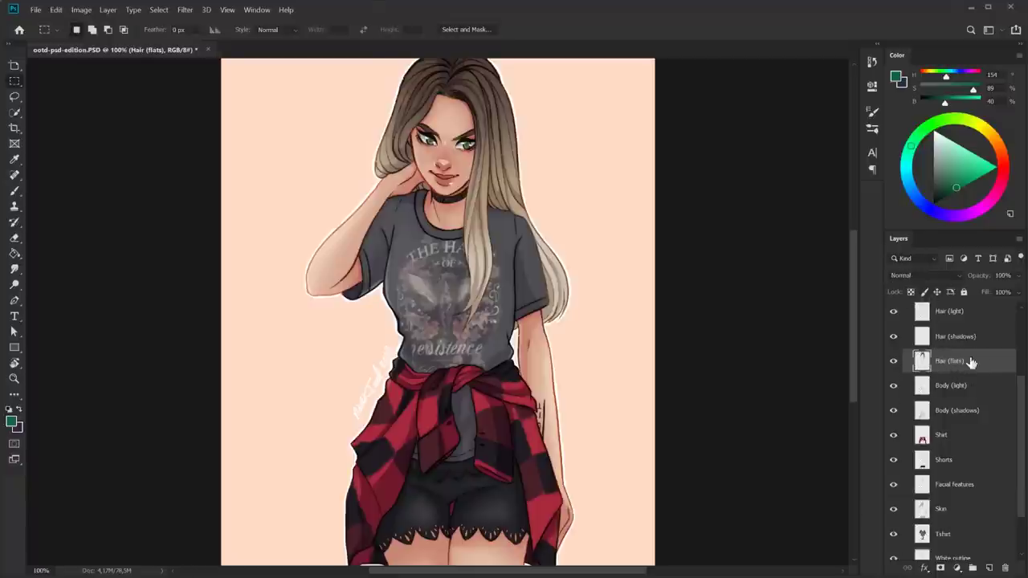
{"action": "left_click", "coordinate": [894, 361]}
{"action": "left_click", "coordinate": [894, 362]}
{"action": "left_click", "coordinate": [893, 337]}
{"action": "left_click", "coordinate": [893, 336]}
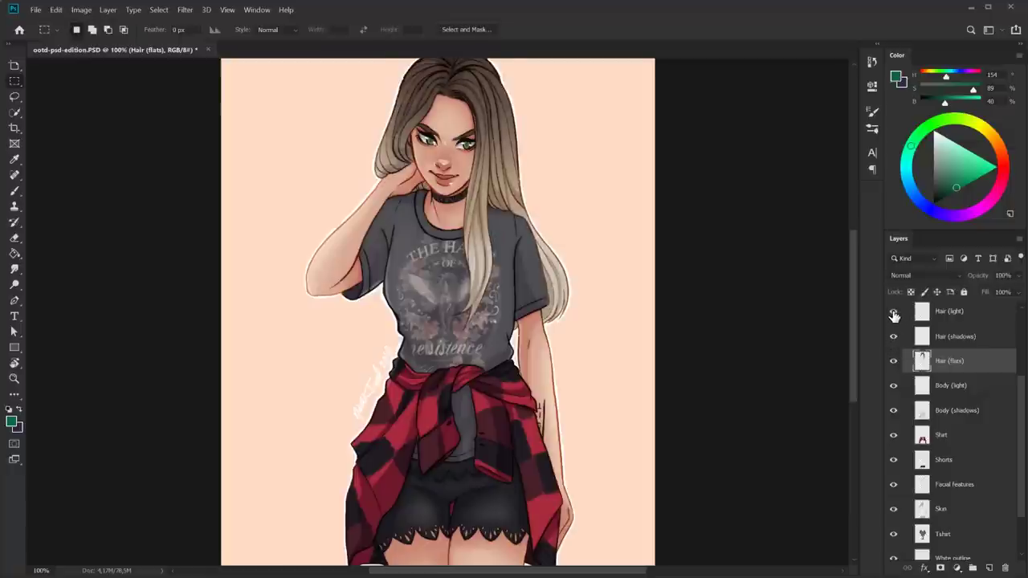
- Check the blending modes of Lineart, Gaussian Blur and Highlights, briefly hide the Signature layer, and collapse the Finished group
{"action": "scroll", "coordinate": [955, 361], "scroll_direction": "up", "scroll_amount": 4}
{"action": "left_click", "coordinate": [949, 384]}
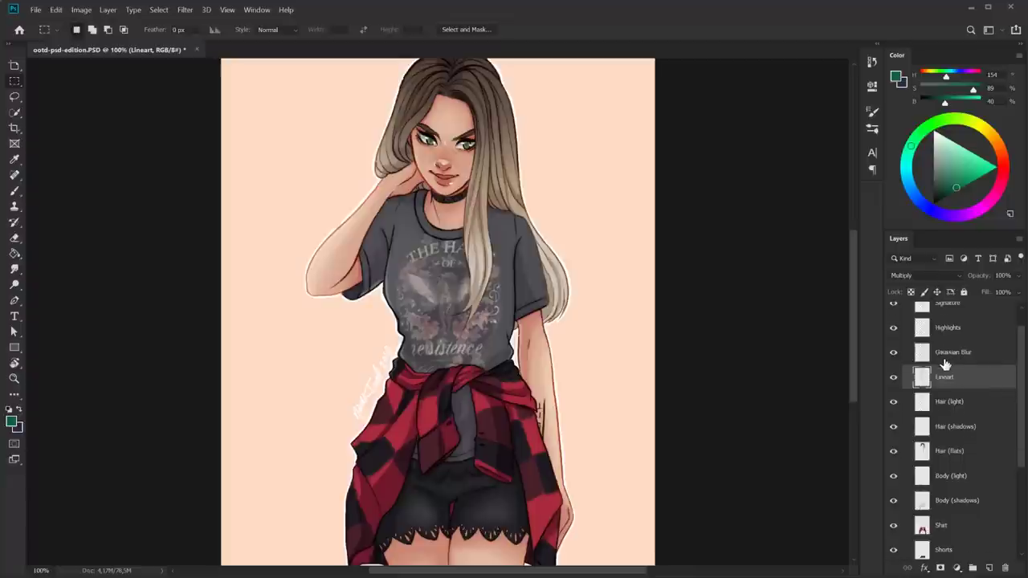
{"action": "scroll", "coordinate": [945, 361], "scroll_direction": "up", "scroll_amount": 1}
{"action": "left_click", "coordinate": [973, 383]}
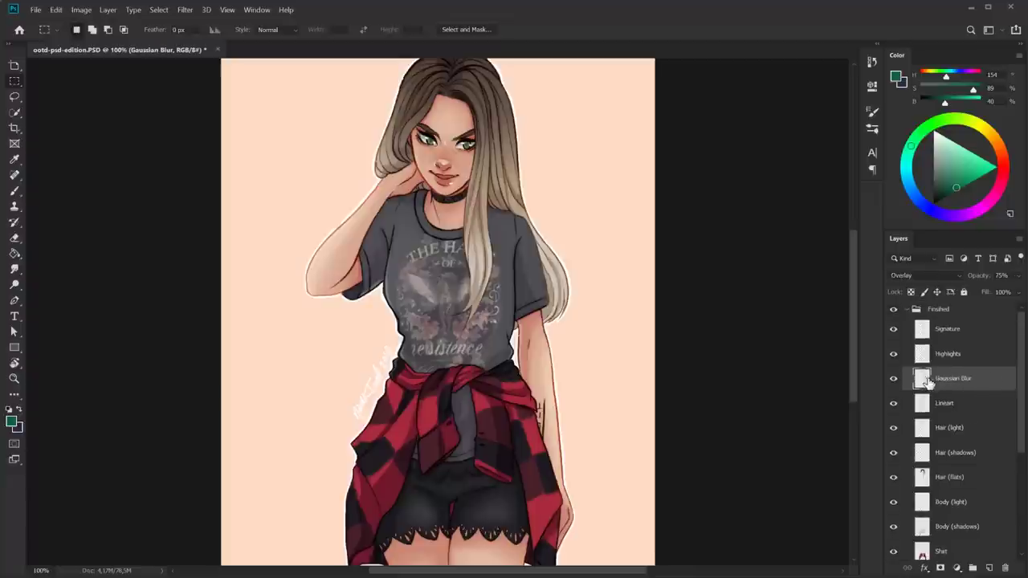
{"action": "left_click", "coordinate": [955, 356]}
{"action": "left_click", "coordinate": [894, 330]}
{"action": "left_click", "coordinate": [893, 330]}
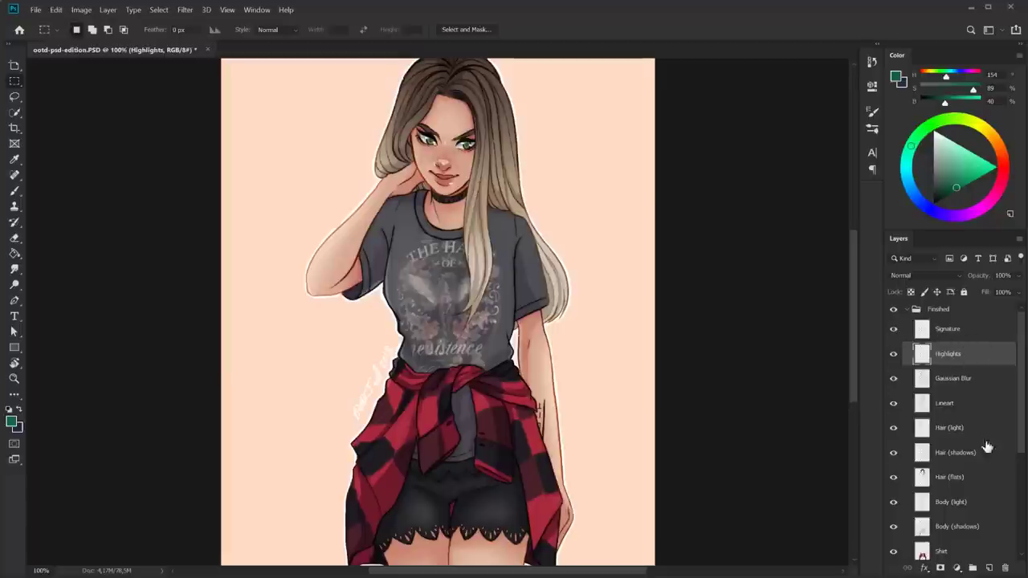
{"action": "left_click", "coordinate": [906, 310]}
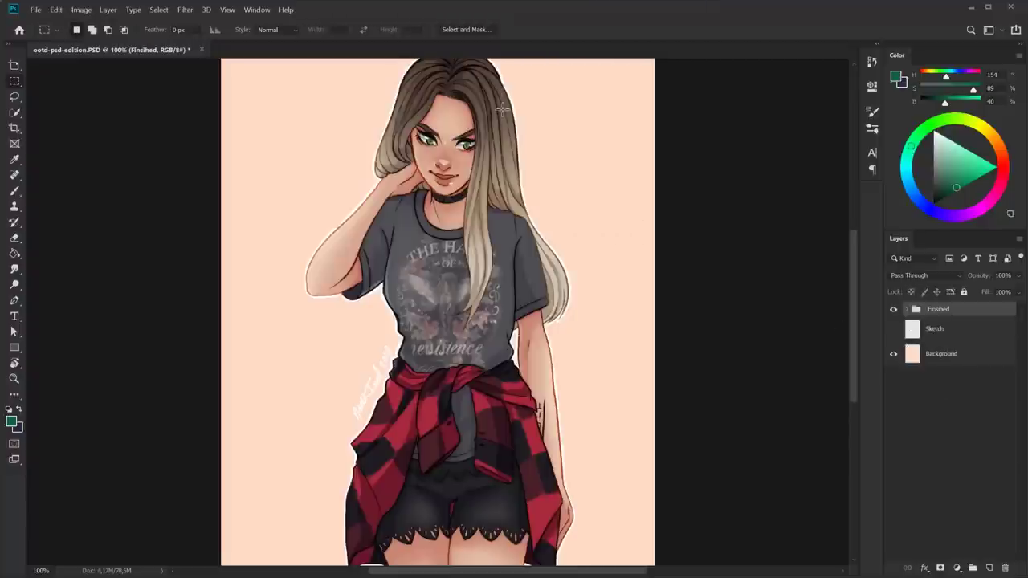
- Group the Signature, Highlights and Gaussian Blur layers inside the Finished group
{"action": "left_click", "coordinate": [906, 309]}
{"action": "left_click", "coordinate": [948, 330]}
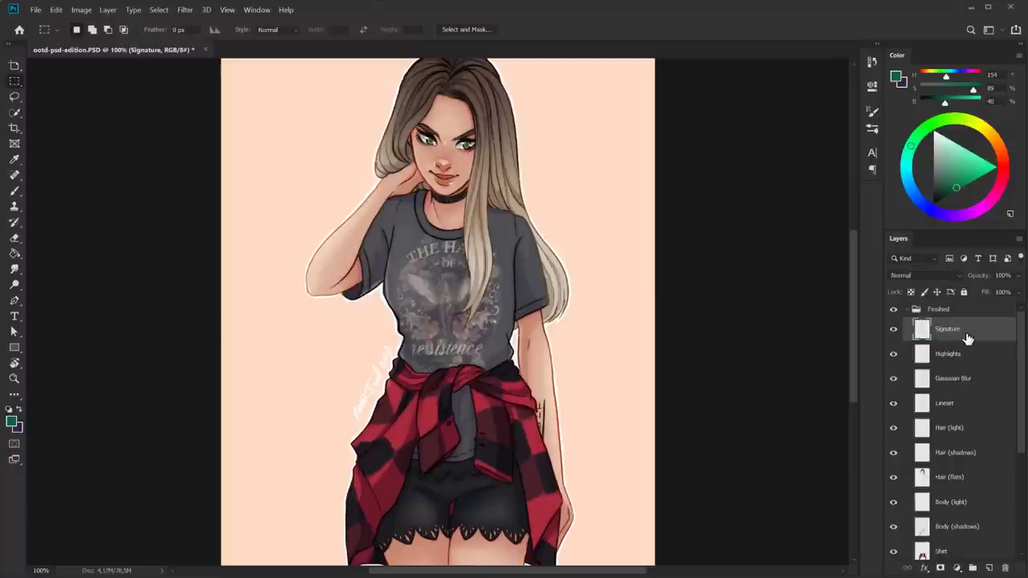
{"action": "left_click", "coordinate": [987, 356], "text": "shift"}
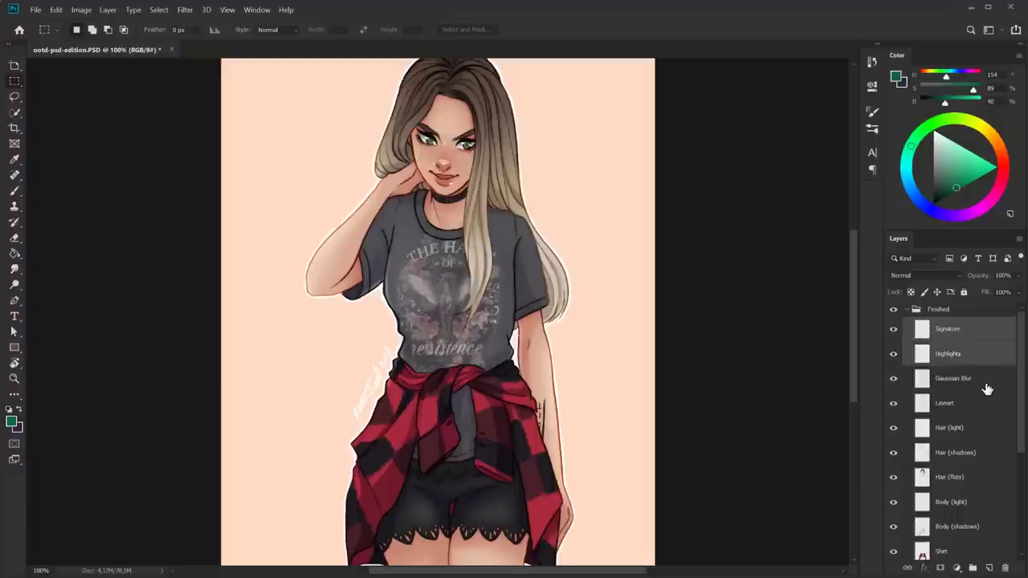
{"action": "left_click", "coordinate": [986, 389], "text": "shift"}
{"action": "right_click", "coordinate": [977, 358]}
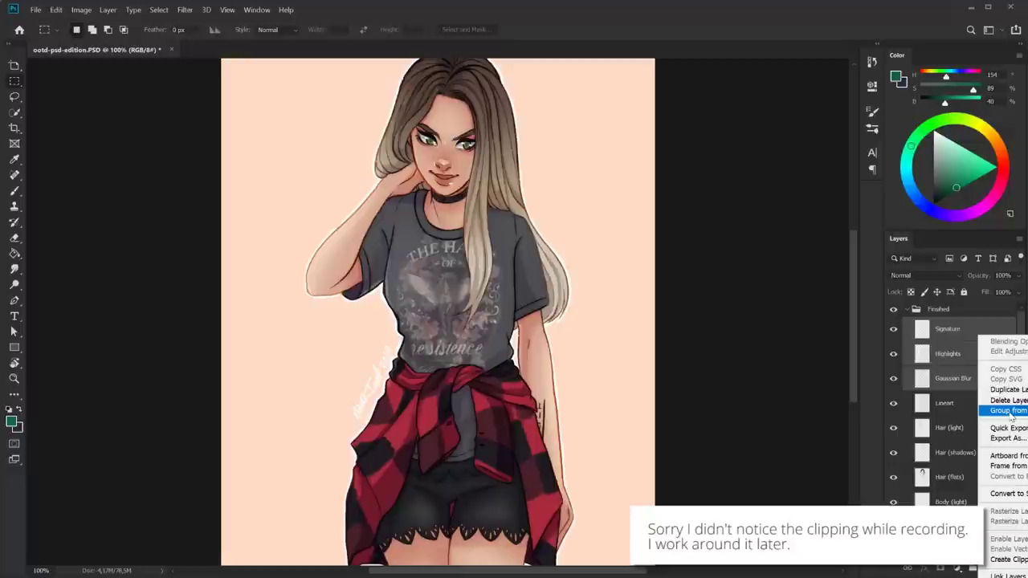
{"action": "key", "text": "Escape"}
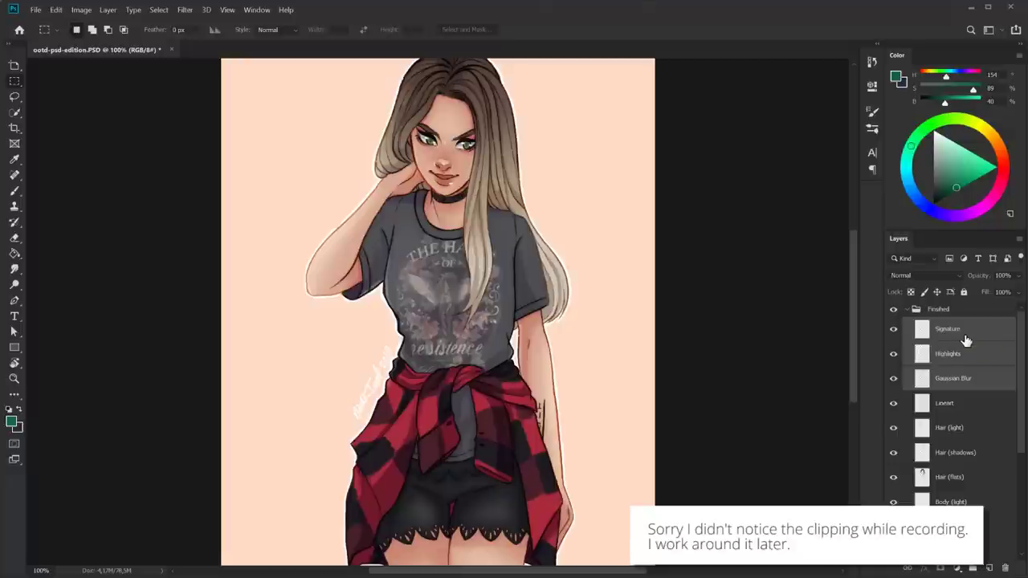
{"action": "key", "text": "ctrl+g"}
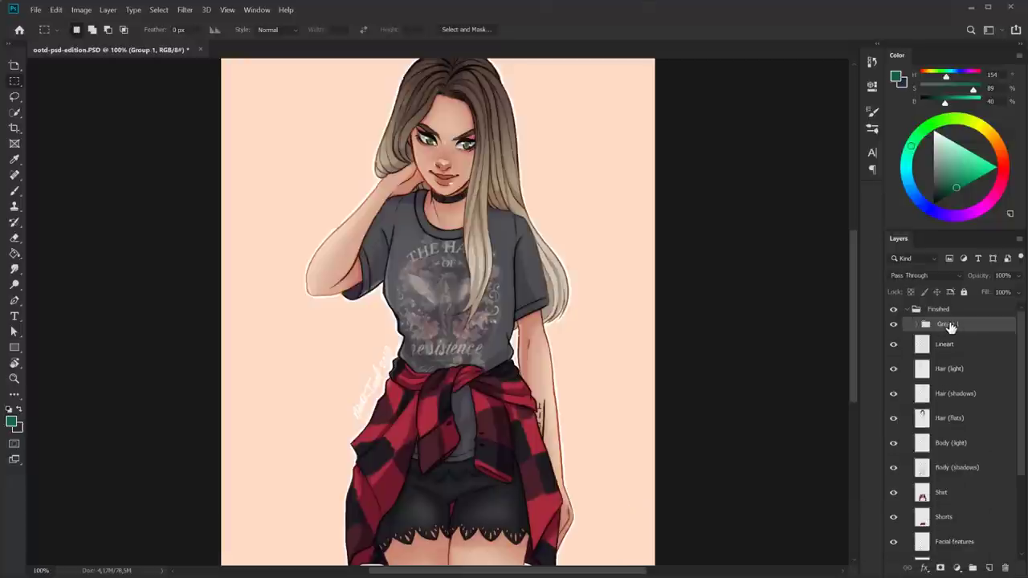
- Rename the new layer group "REname it"
{"action": "double_click", "coordinate": [948, 325]}
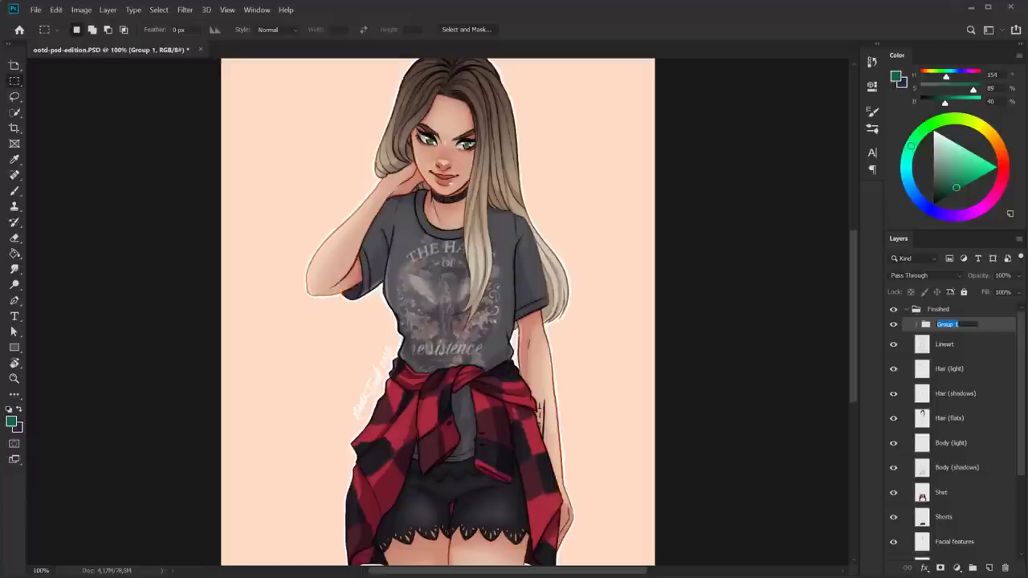
{"action": "type", "text": "REname it"}
{"action": "key", "text": "Return"}
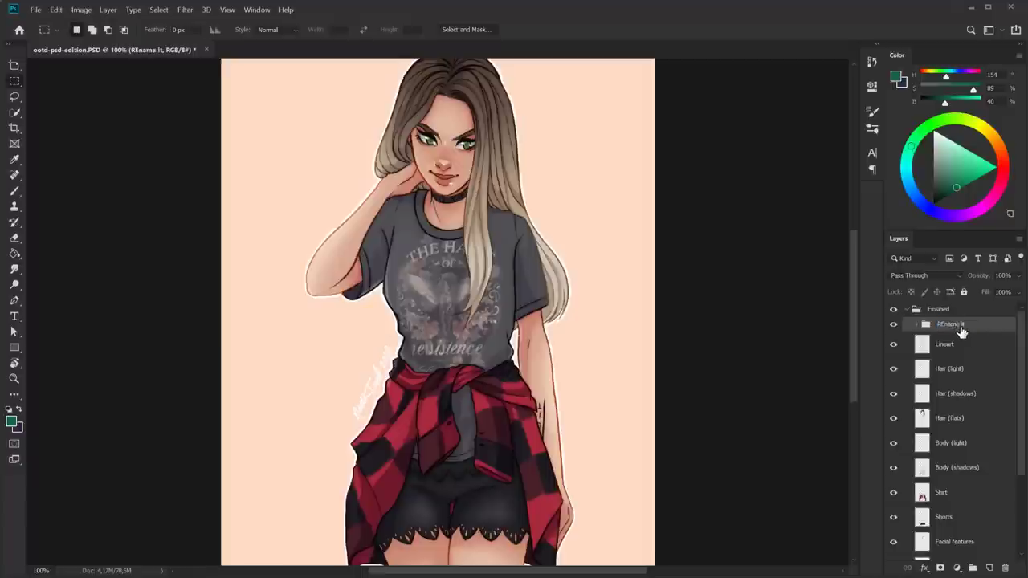
- Undo the group's renaming and the grouping of the three layers
{"action": "key", "text": "ctrl+z"}
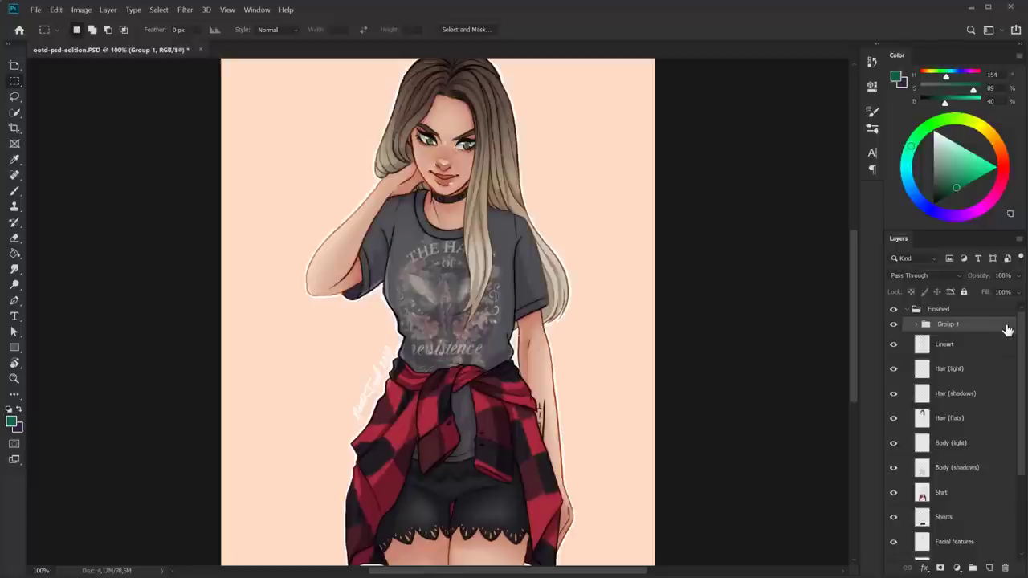
{"action": "key", "text": "ctrl+z"}
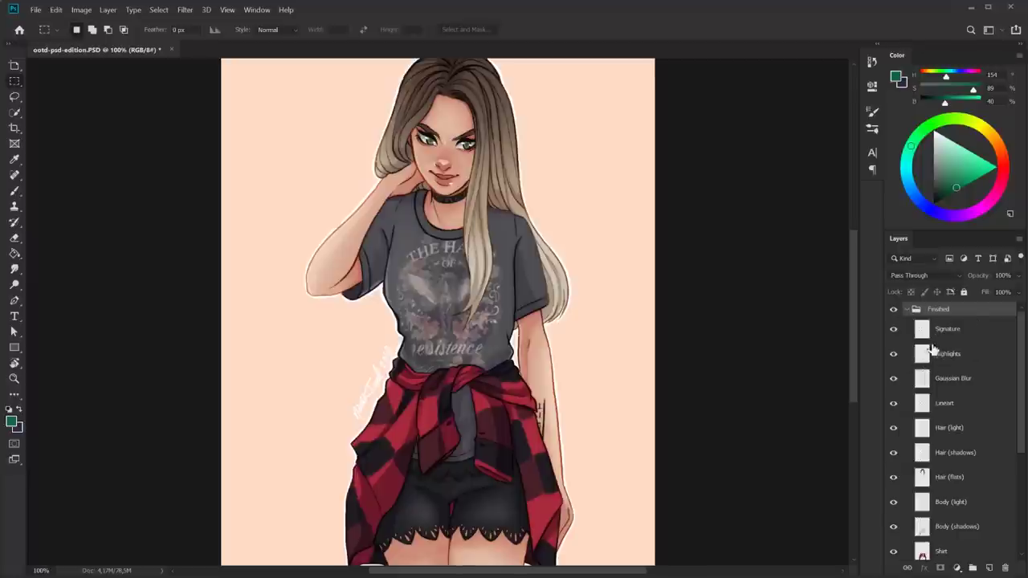
- Merge all layers from Signature down to White outline into a single layer
{"action": "left_click", "coordinate": [955, 333]}
{"action": "scroll", "coordinate": [957, 341], "scroll_direction": "down", "scroll_amount": 5}
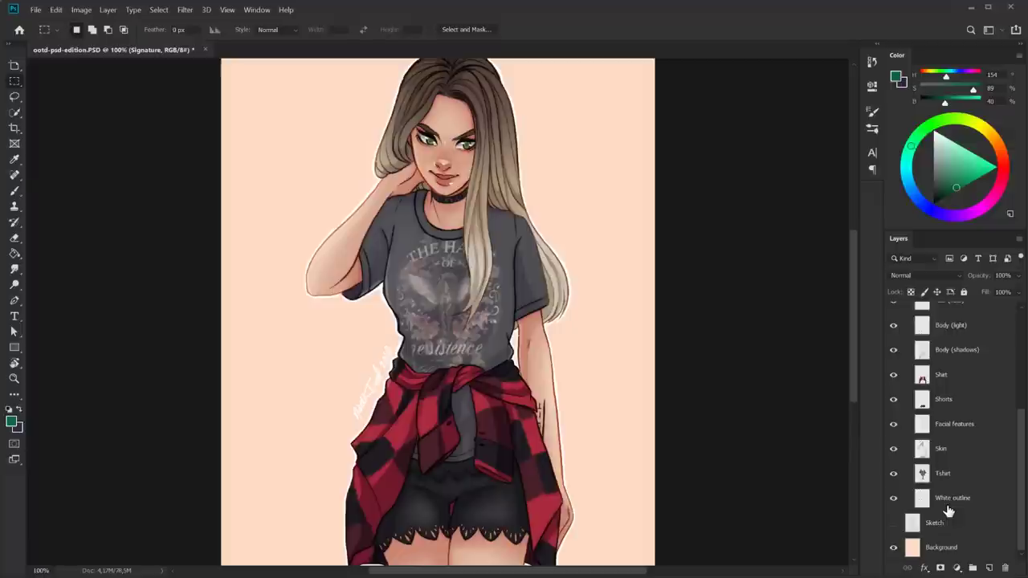
{"action": "left_click", "coordinate": [953, 506], "text": "shift"}
{"action": "right_click", "coordinate": [972, 393]}
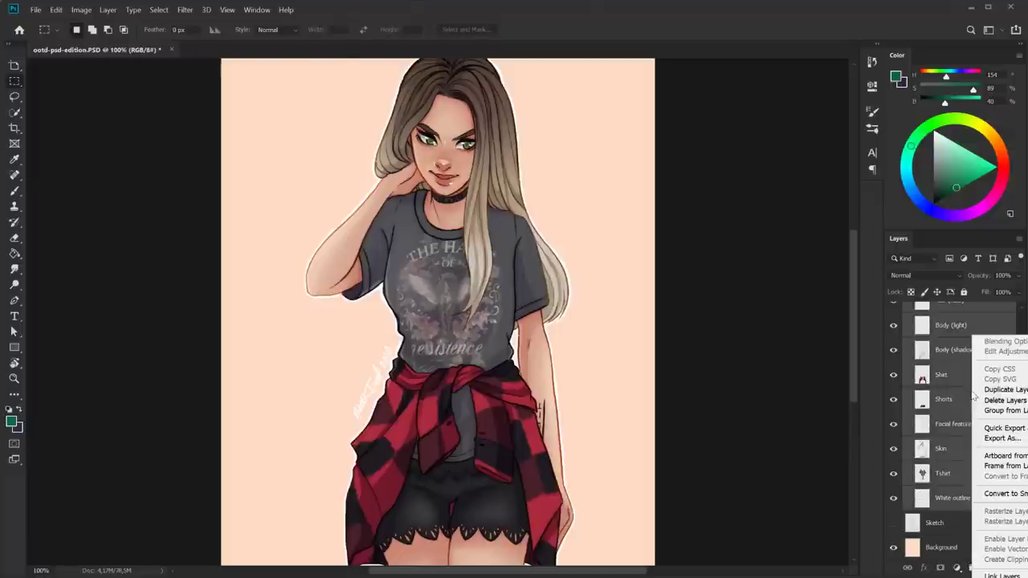
{"action": "key", "text": "ctrl+e"}
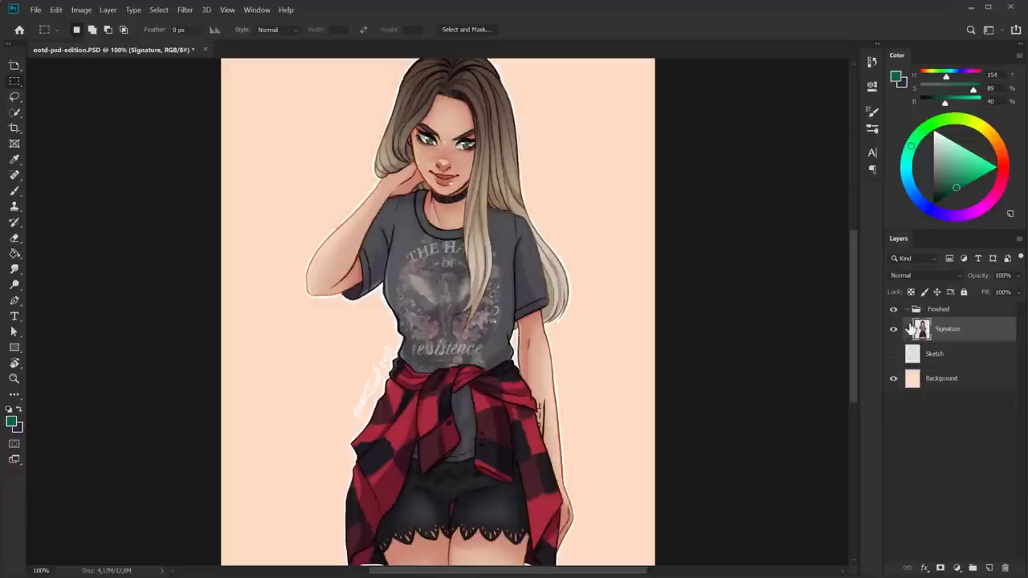
- Undo the layer merge and merge the same selected layers again
{"action": "left_click_drag", "start_coordinate": [919, 338], "coordinate": [920, 341]}
{"action": "key", "text": "ctrl+z"}
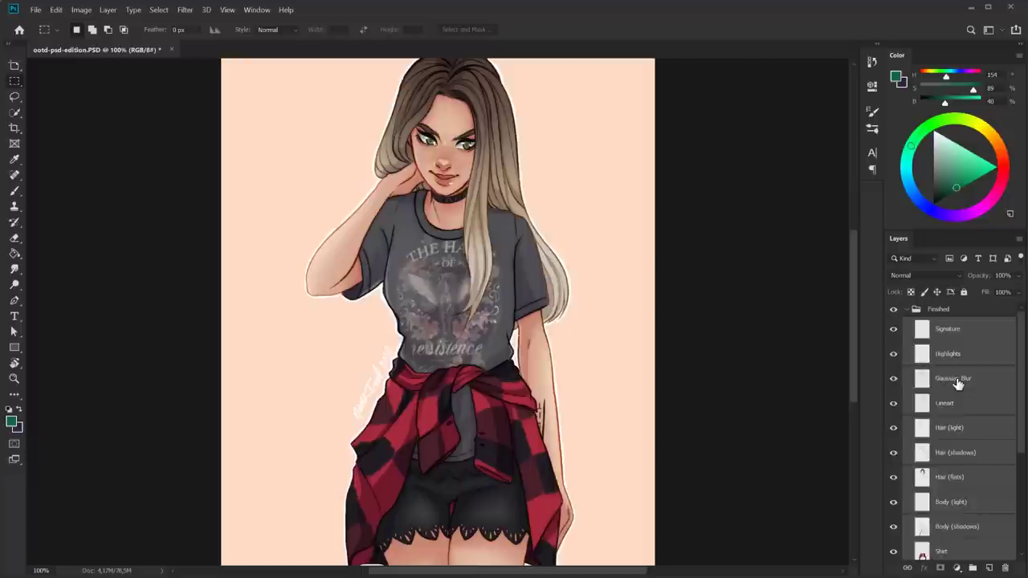
{"action": "key", "text": "ctrl+e"}
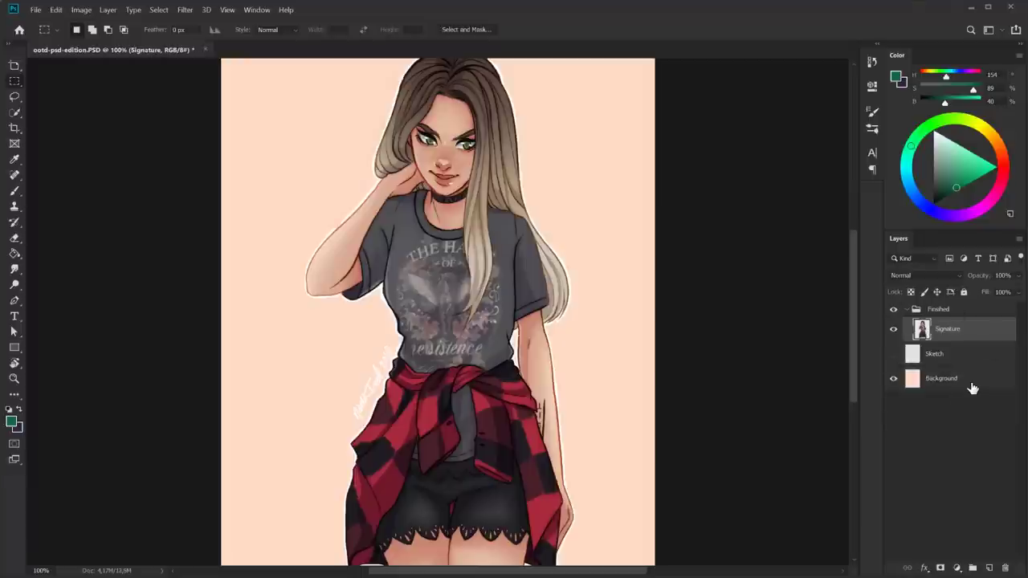
- Undo the layer merge and fully lock the Hair (flats) layer
{"action": "key", "text": "ctrl+z"}
{"action": "scroll", "coordinate": [967, 409], "scroll_direction": "down", "scroll_amount": 3}
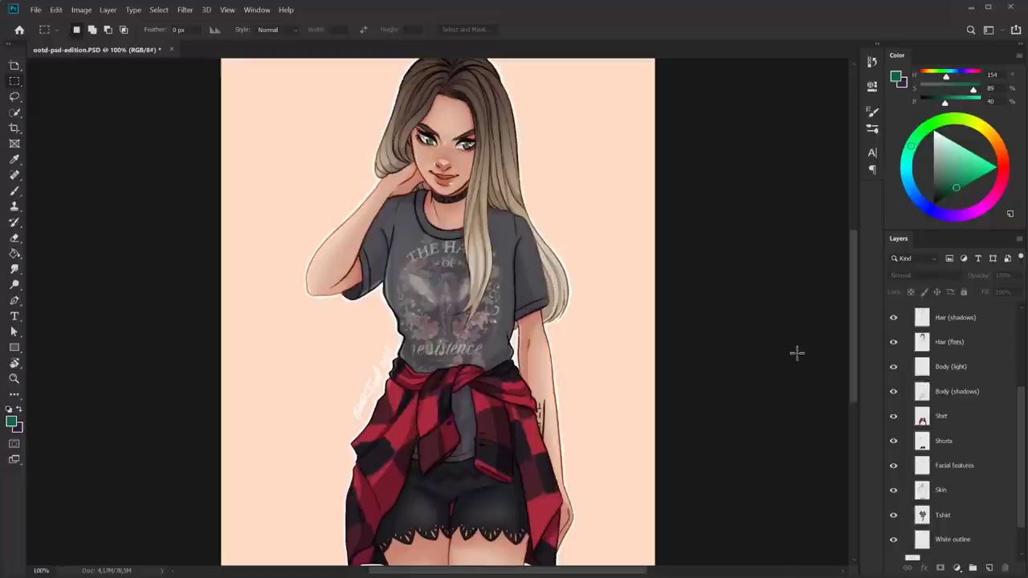
{"action": "left_click", "coordinate": [956, 347]}
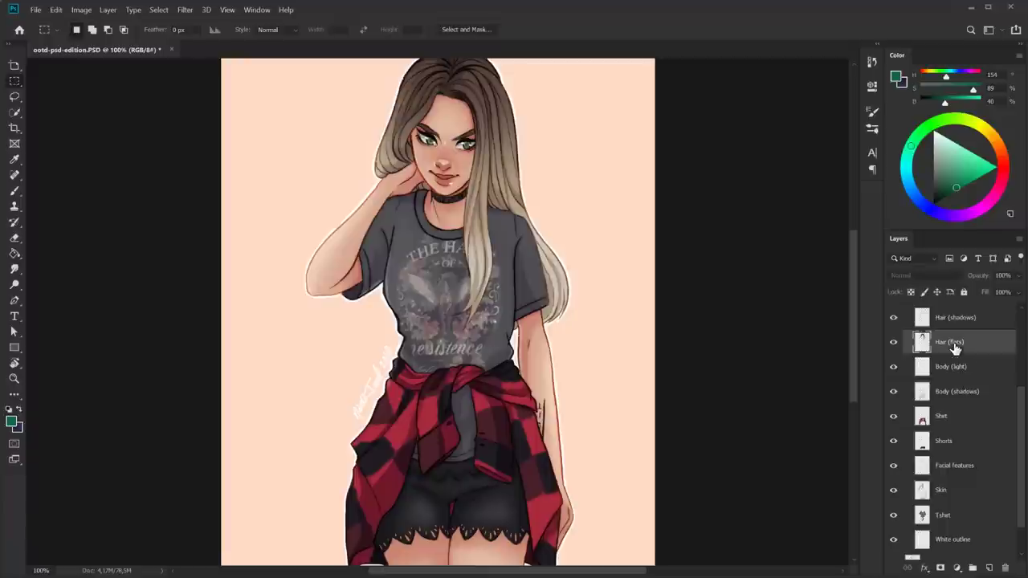
{"action": "left_click", "coordinate": [964, 292]}
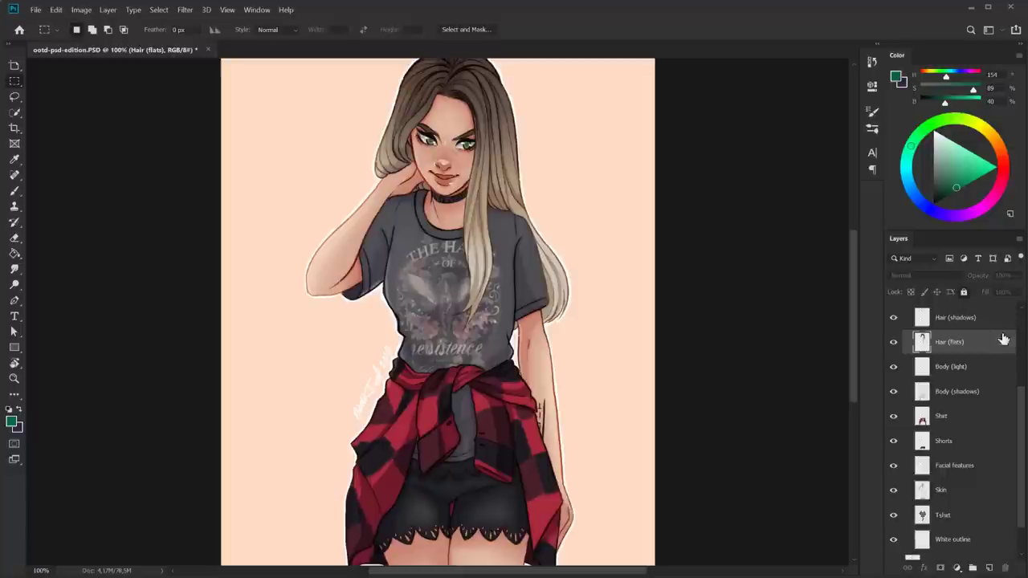
- Try to paint on and move the locked Hair (flats) layer
{"action": "left_click", "coordinate": [14, 190]}
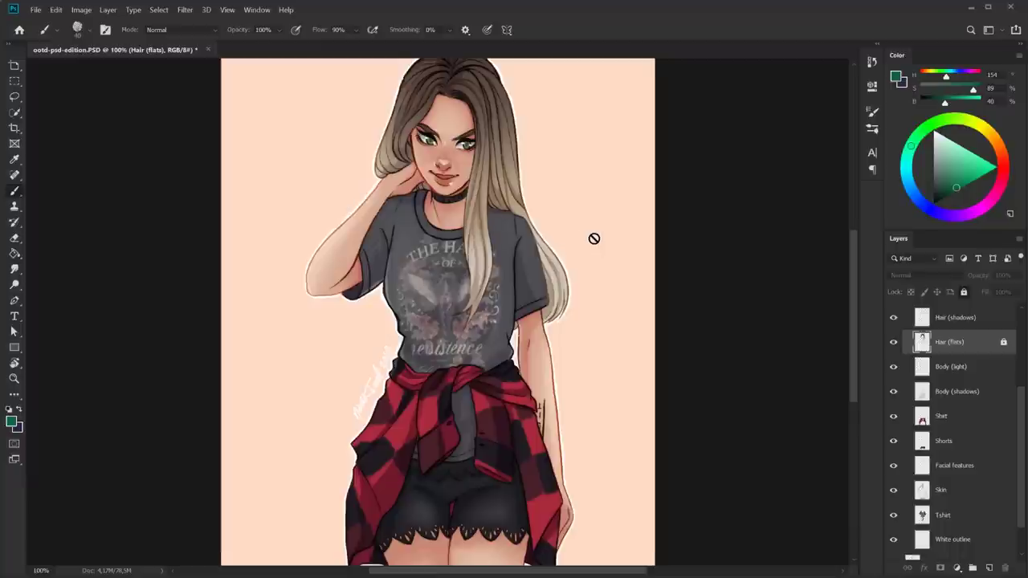
{"action": "key", "text": "m"}
{"action": "left_click", "coordinate": [496, 228], "text": "ctrl"}
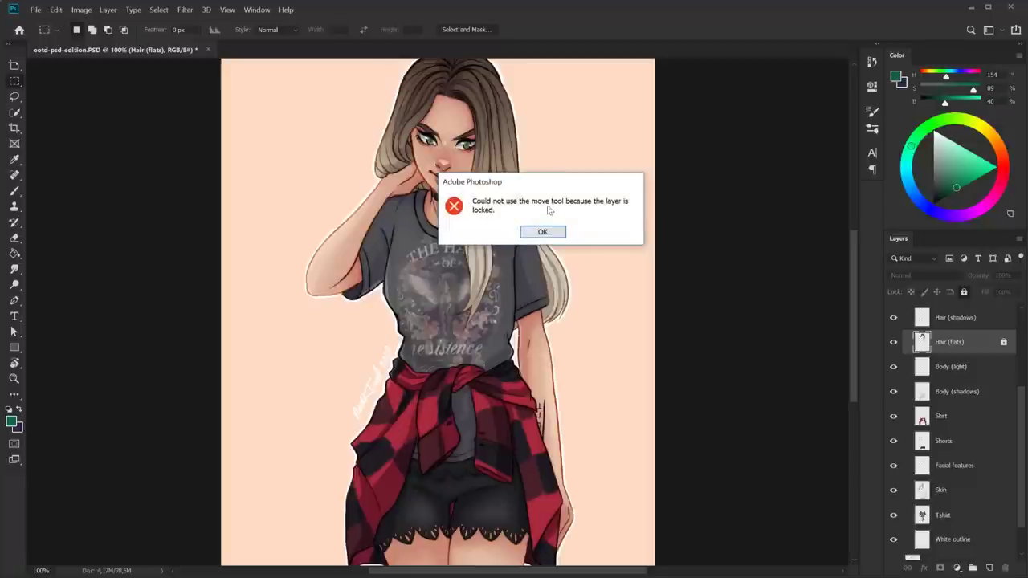
{"action": "left_click", "coordinate": [542, 232]}
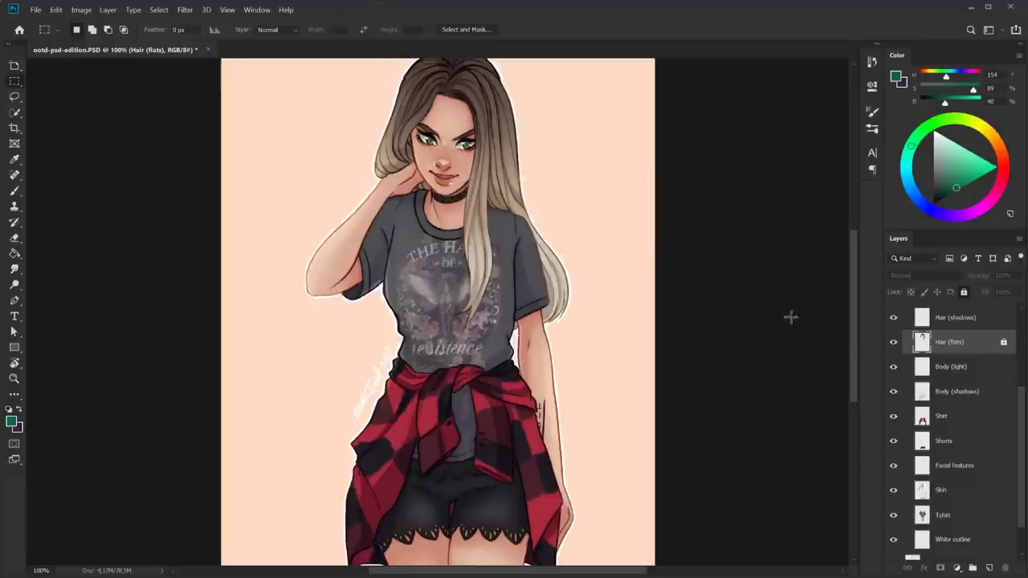
- Unlock the Hair (flats) layer, toggling its full lock on and off once more
{"action": "left_click", "coordinate": [1002, 343]}
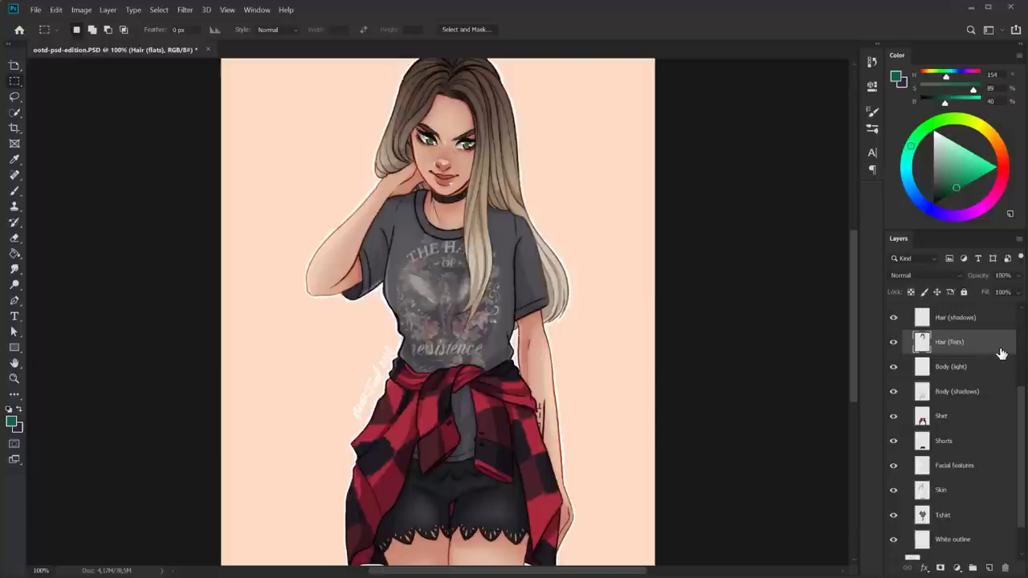
{"action": "left_click", "coordinate": [964, 294]}
{"action": "left_click", "coordinate": [964, 294]}
- Create an unnamed empty layer above Hair (flats) and another new layer named "Some layer"
{"action": "left_click", "coordinate": [989, 568]}
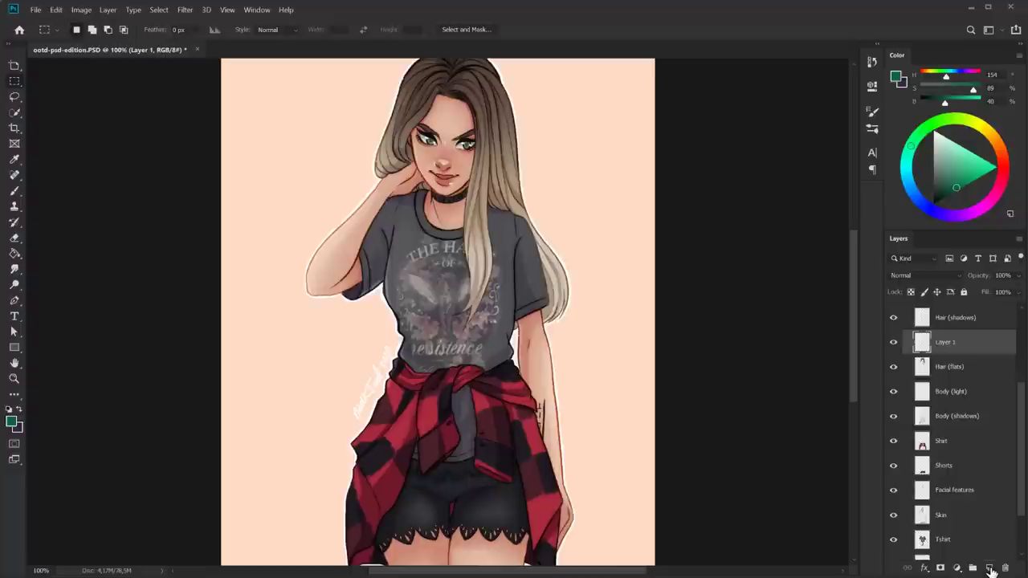
{"action": "left_click", "coordinate": [107, 10]}
{"action": "mouse_move", "coordinate": [117, 24]}
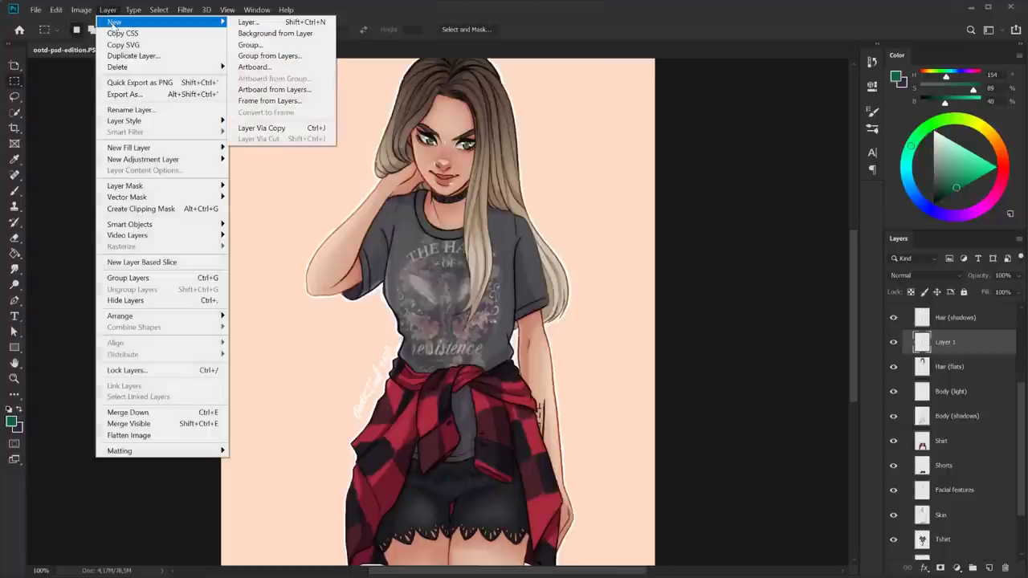
{"action": "left_click", "coordinate": [275, 22]}
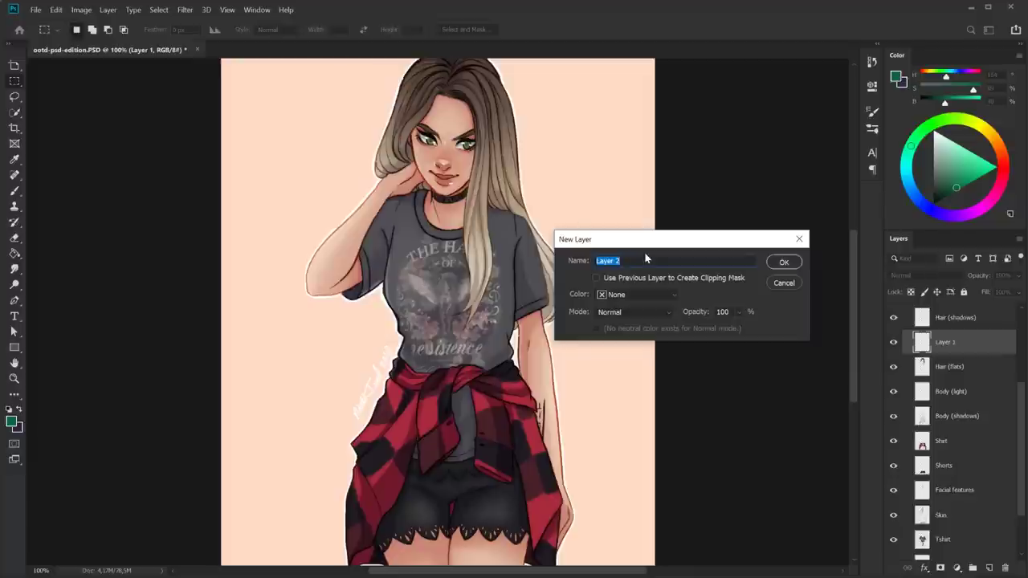
{"action": "type", "text": "Some l"}
{"action": "key", "text": "Return"}
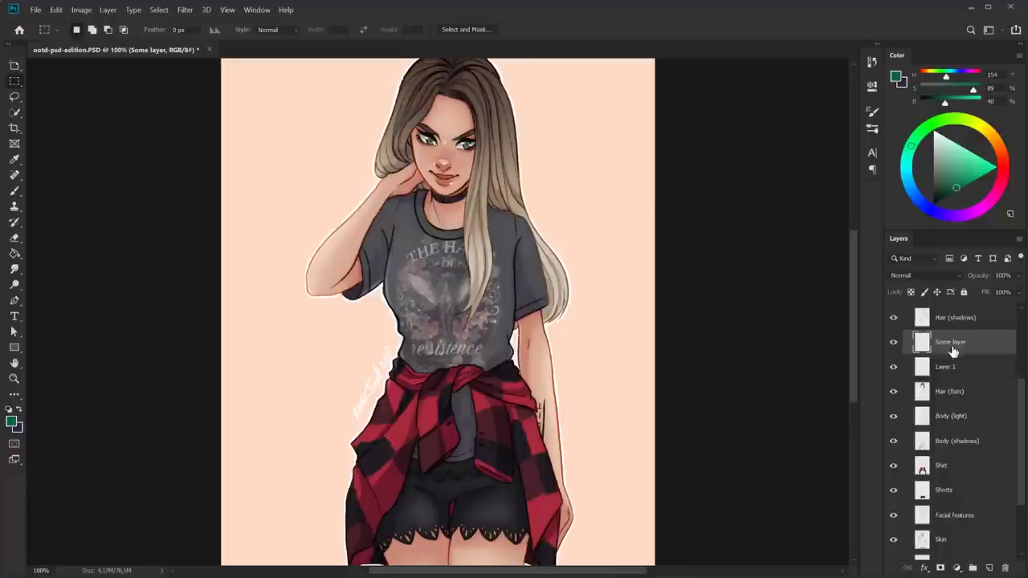
- Delete the two empty layers, Layer 1 and Some layer, above Hair (flats)
{"action": "left_click", "coordinate": [972, 372]}
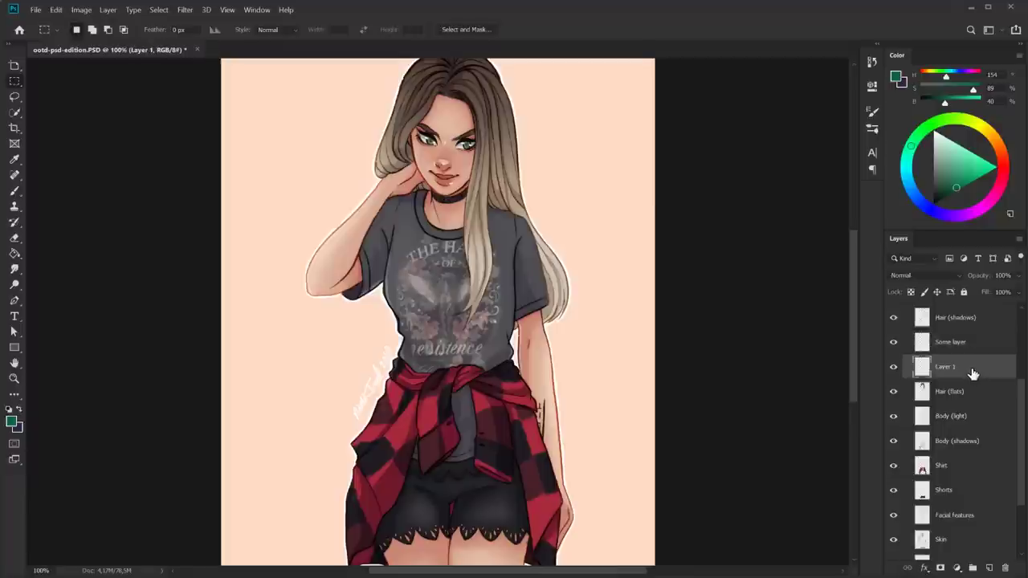
{"action": "left_click", "coordinate": [1006, 568]}
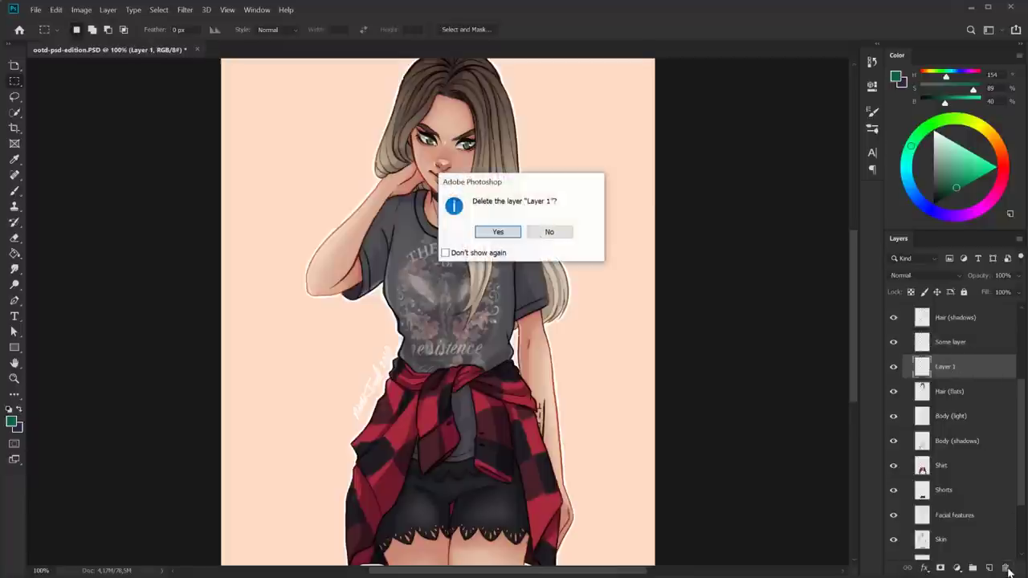
{"action": "key", "text": "Return"}
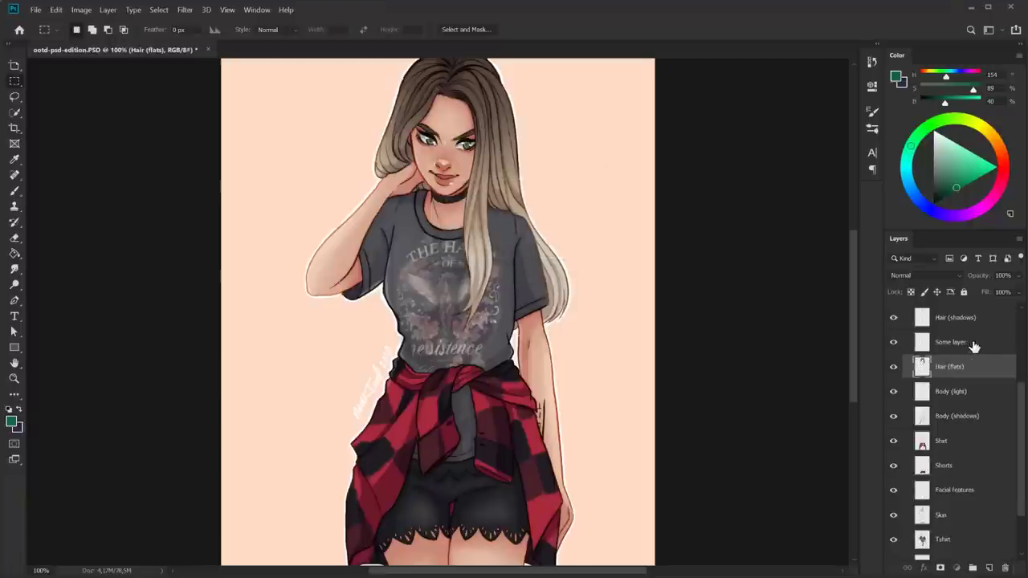
{"action": "left_click_drag", "start_coordinate": [972, 345], "coordinate": [1006, 569]}
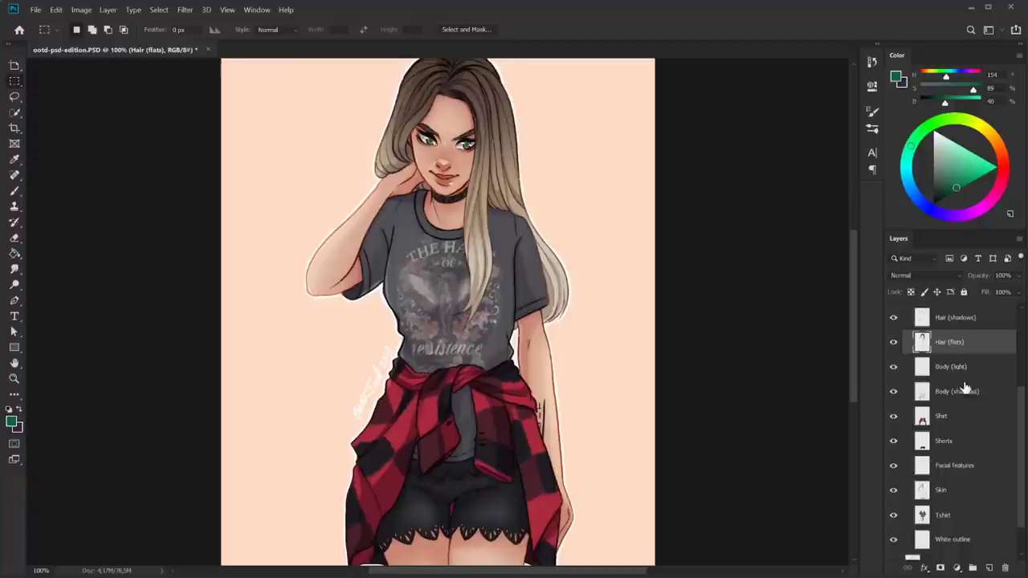
- Group the layers from Signature down to Lineart and collapse the Finished group
{"action": "scroll", "coordinate": [964, 401], "scroll_direction": "up", "scroll_amount": 3}
{"action": "scroll", "coordinate": [939, 366], "scroll_direction": "up", "scroll_amount": 1}
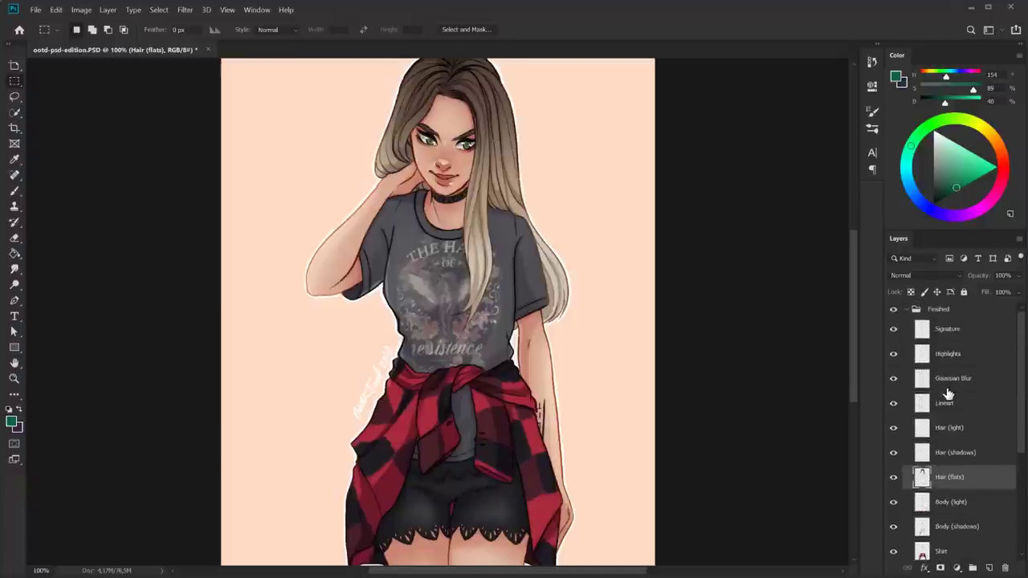
{"action": "left_click", "coordinate": [947, 334]}
{"action": "left_click", "coordinate": [951, 403], "text": "shift"}
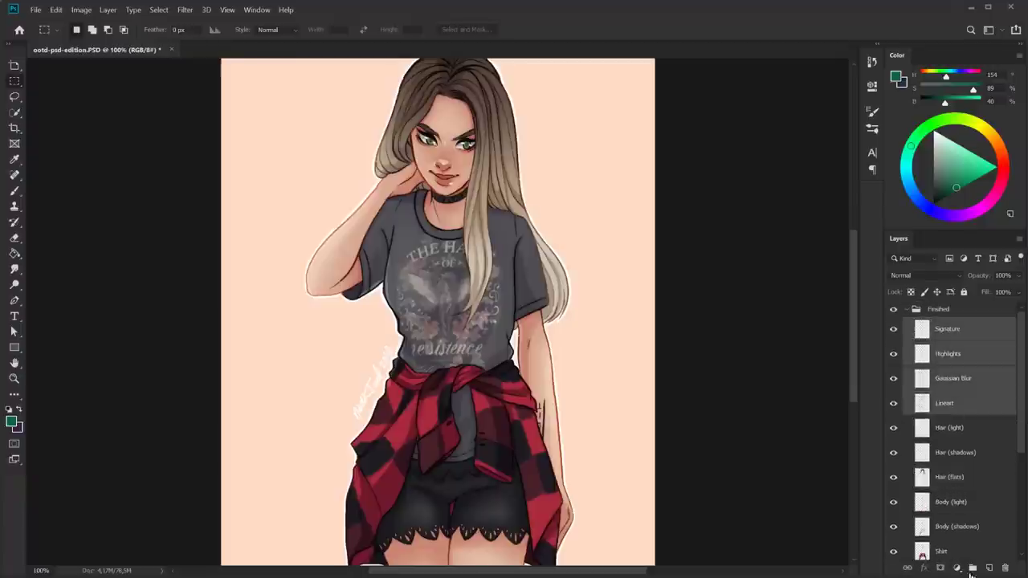
{"action": "left_click", "coordinate": [972, 569]}
{"action": "left_click", "coordinate": [907, 309]}
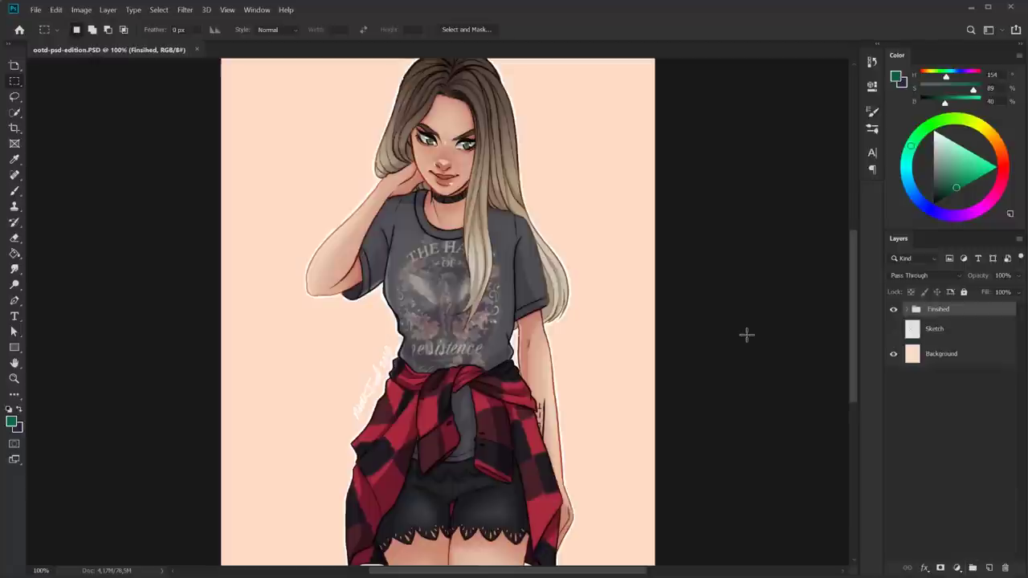
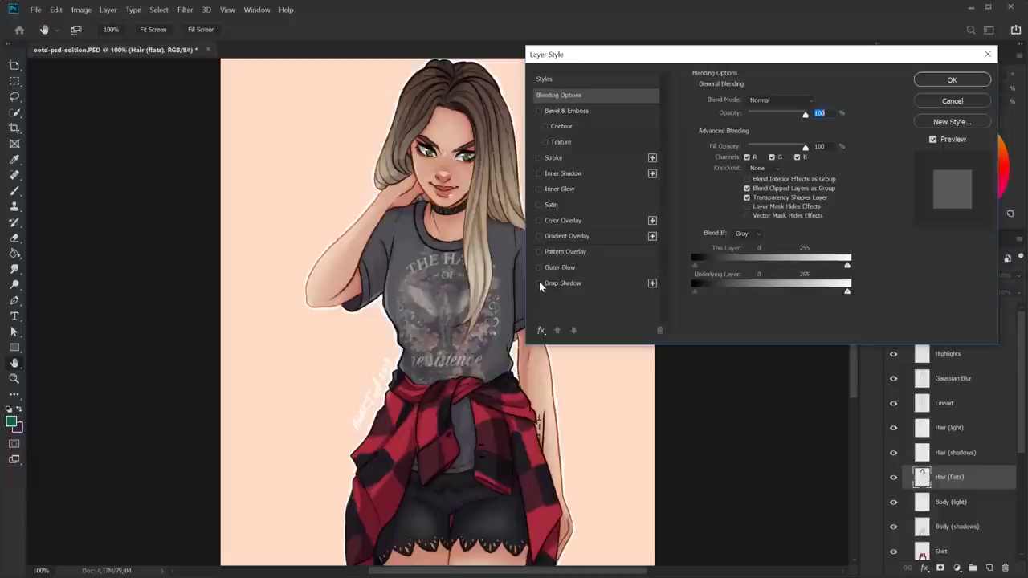
- Preview the Drop Shadow, Outer Glow, Color Overlay and Gradient Overlay effects on Hair (flats), switching each one off again
{"action": "left_click", "coordinate": [540, 282]}
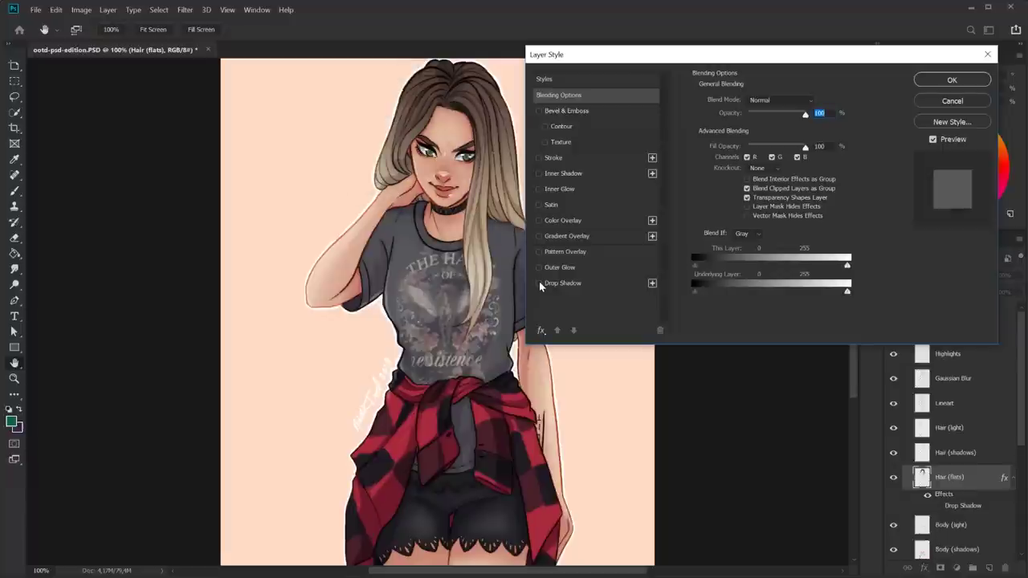
{"action": "left_click", "coordinate": [539, 267]}
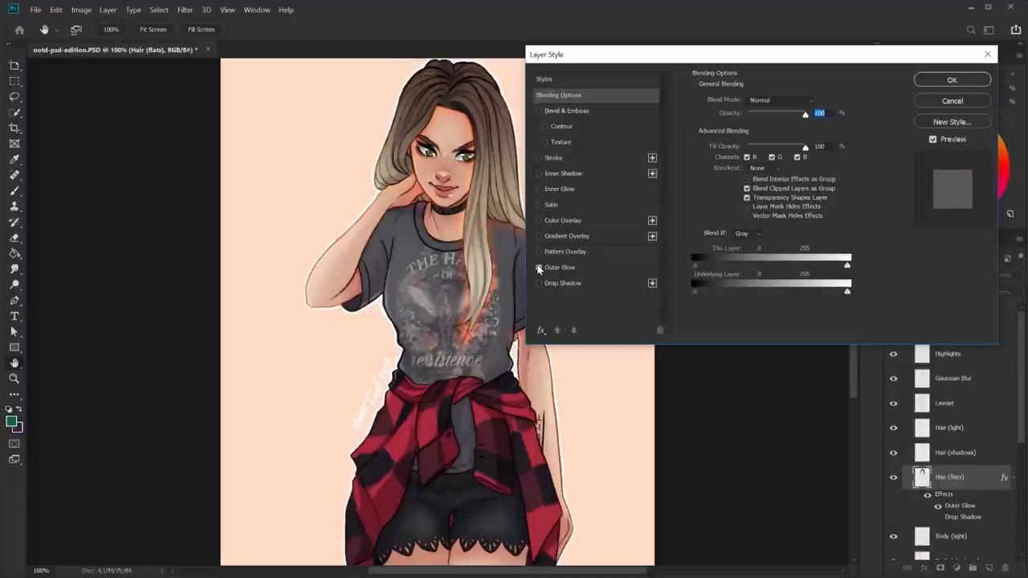
{"action": "left_click", "coordinate": [539, 268]}
{"action": "left_click", "coordinate": [539, 220]}
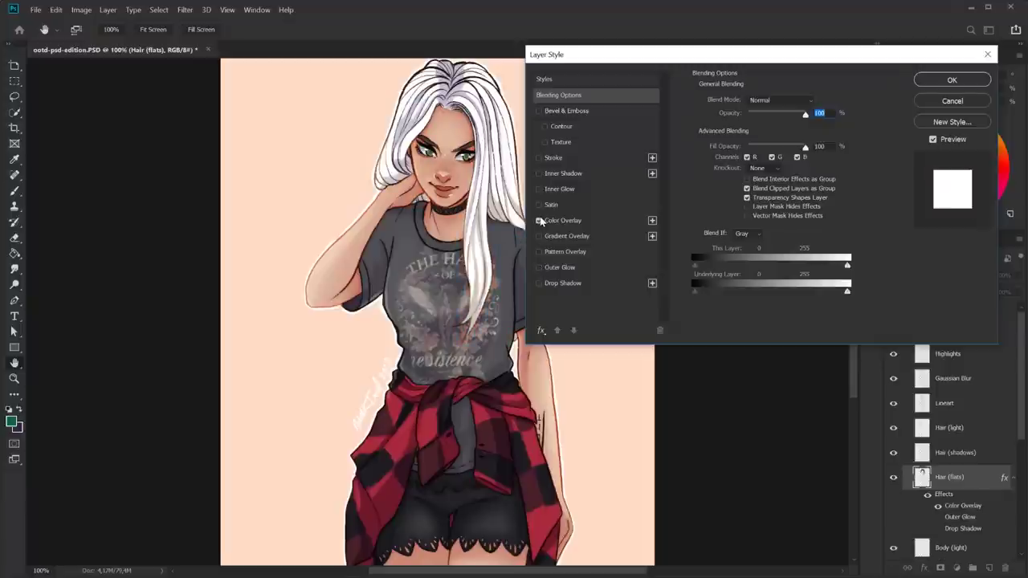
{"action": "left_click", "coordinate": [540, 220]}
{"action": "left_click", "coordinate": [538, 236]}
{"action": "left_click", "coordinate": [538, 236]}
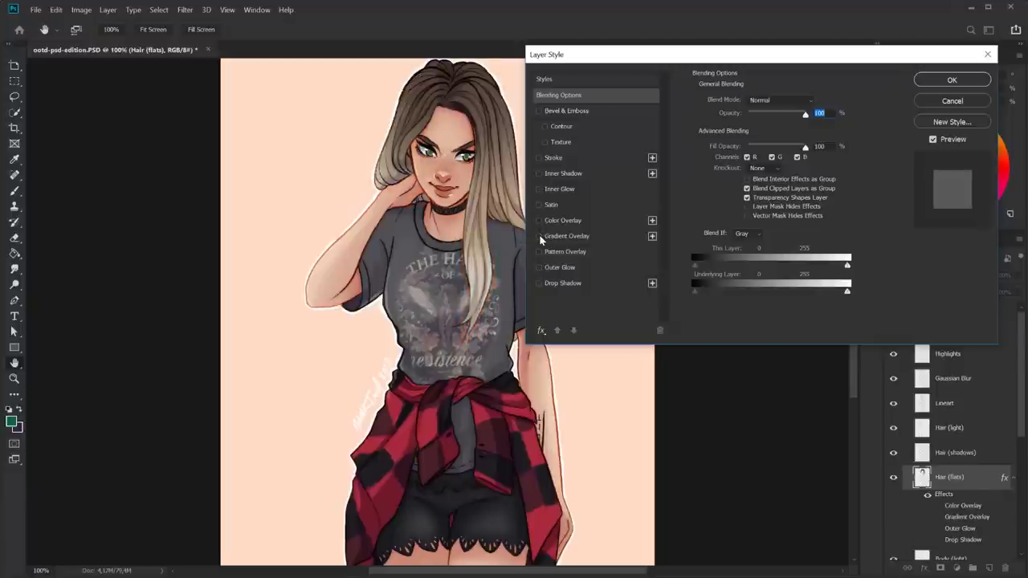
- Try a bright red Color Overlay in Normal mode on the Hair (flats) layer
{"action": "left_click", "coordinate": [565, 220]}
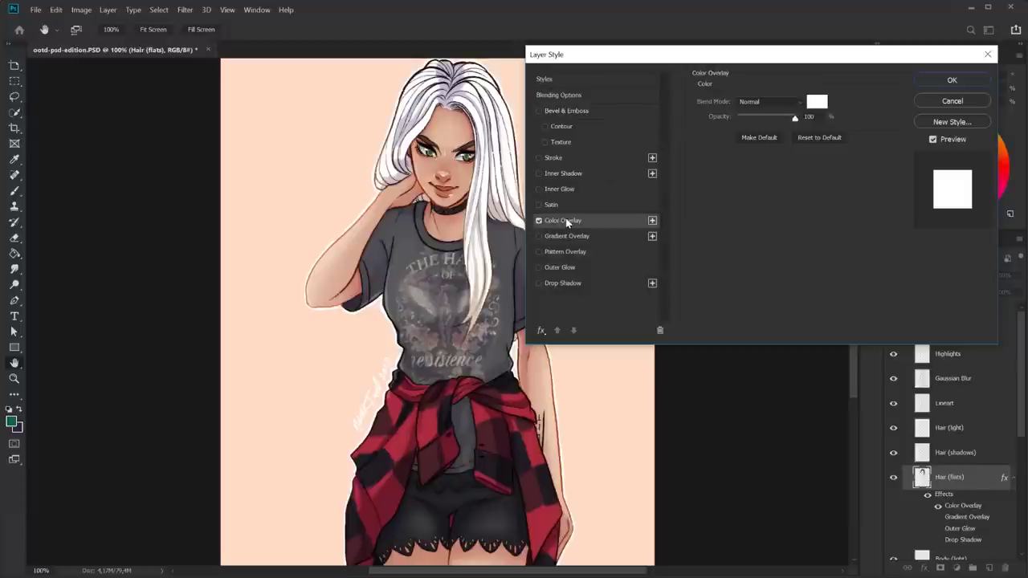
{"action": "left_click", "coordinate": [817, 102]}
{"action": "left_click_drag", "start_coordinate": [573, 220], "coordinate": [583, 220]}
{"action": "left_click", "coordinate": [687, 189]}
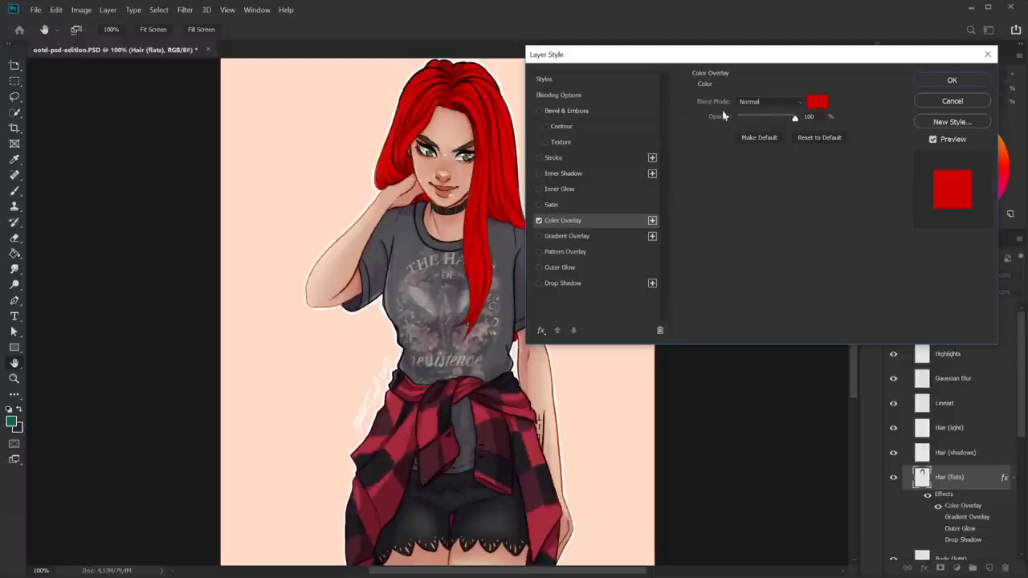
{"action": "left_click_drag", "start_coordinate": [814, 54], "coordinate": [683, 38]}
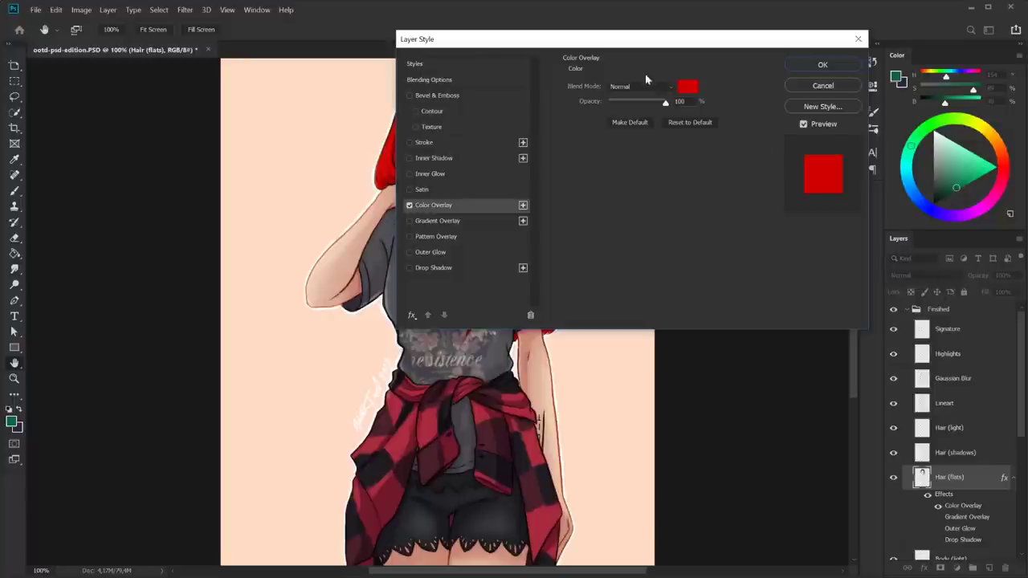
{"action": "left_click_drag", "start_coordinate": [635, 44], "coordinate": [769, 48]}
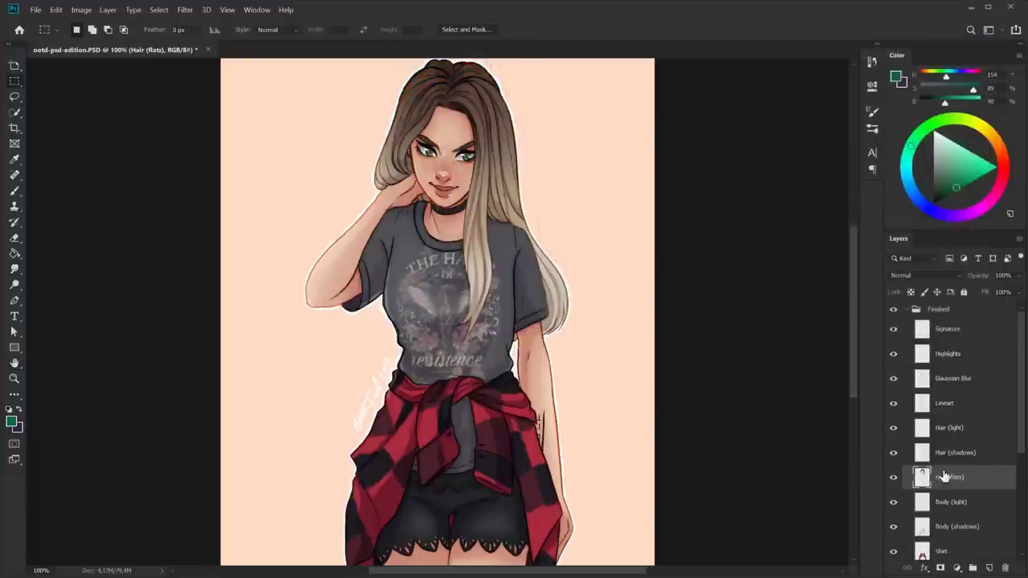
- Add a dark red Color Overlay with hex color 910000 to the Hair (shadows) layer
{"action": "left_click", "coordinate": [968, 454]}
{"action": "left_click", "coordinate": [911, 275]}
{"action": "key", "text": "Escape"}
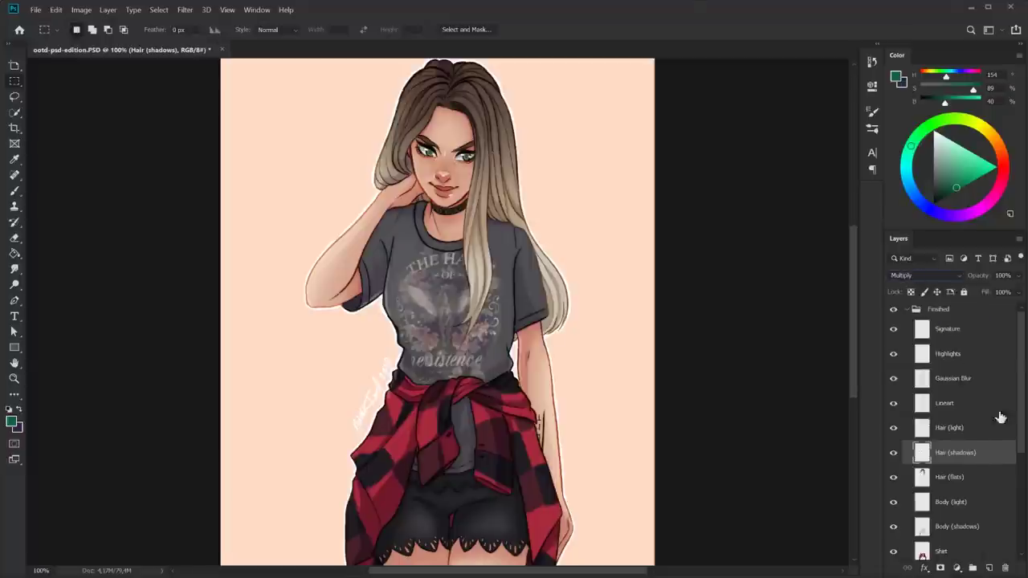
{"action": "double_click", "coordinate": [1009, 455]}
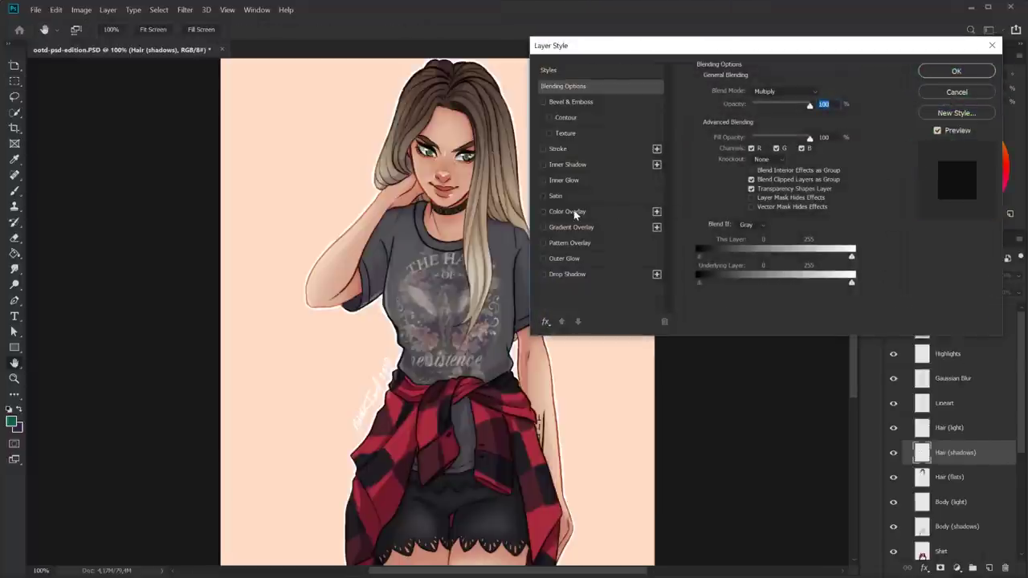
{"action": "left_click", "coordinate": [569, 211]}
{"action": "left_click", "coordinate": [820, 93]}
{"action": "type", "text": "910000"}
{"action": "left_click", "coordinate": [714, 186]}
- Set the Hair (shadows) Color Overlay's blend mode to Multiply and its opacity to 38%
{"action": "left_click", "coordinate": [769, 94]}
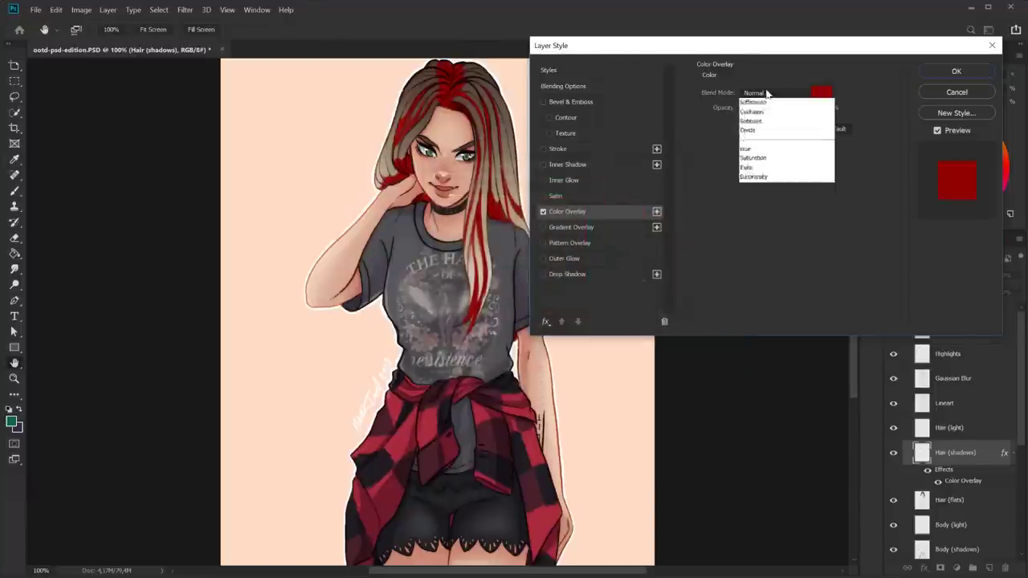
{"action": "left_click", "coordinate": [753, 140]}
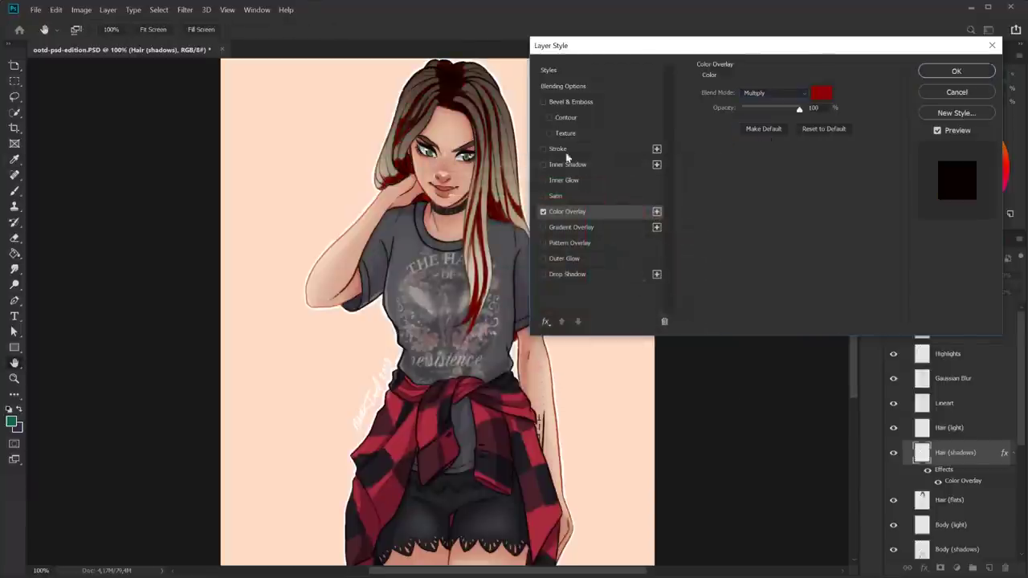
{"action": "left_click_drag", "start_coordinate": [779, 47], "coordinate": [621, 132]}
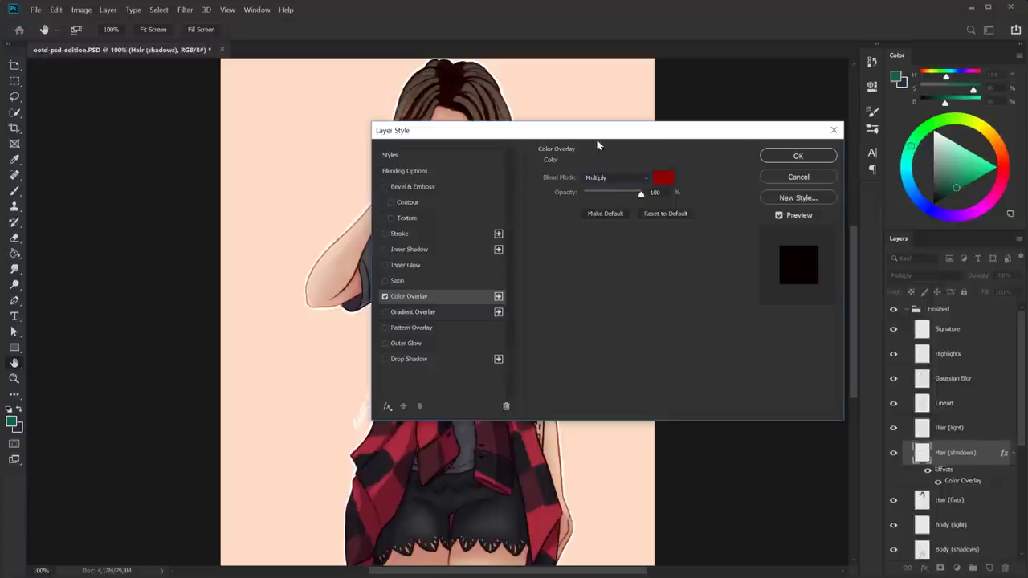
{"action": "left_click_drag", "start_coordinate": [653, 132], "coordinate": [862, 58]}
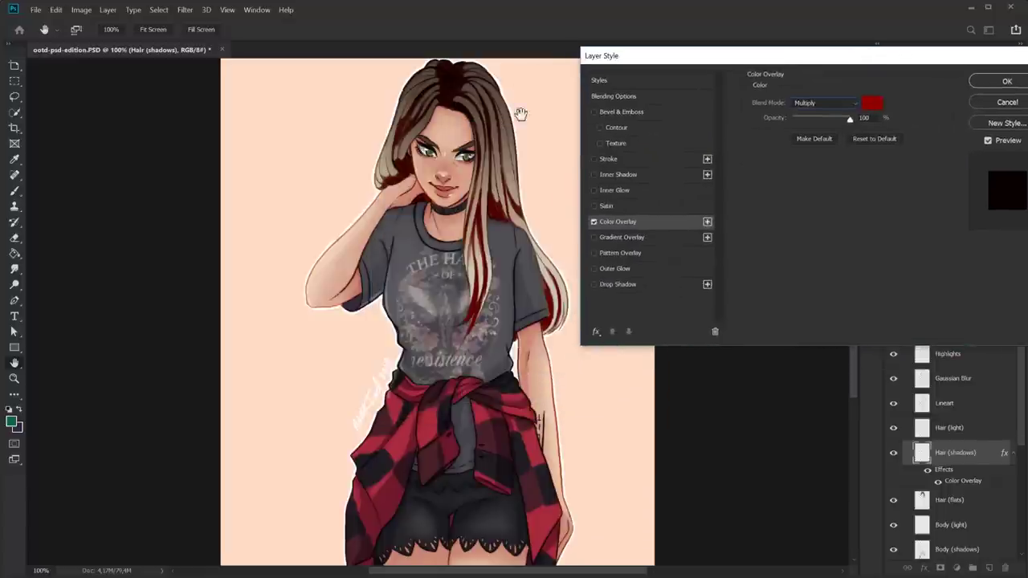
{"action": "mouse_move", "coordinate": [849, 119]}
{"action": "left_mouse_down"}
{"action": "mouse_move", "coordinate": [804, 122]}
{"action": "mouse_move", "coordinate": [814, 125]}
{"action": "left_mouse_up"}
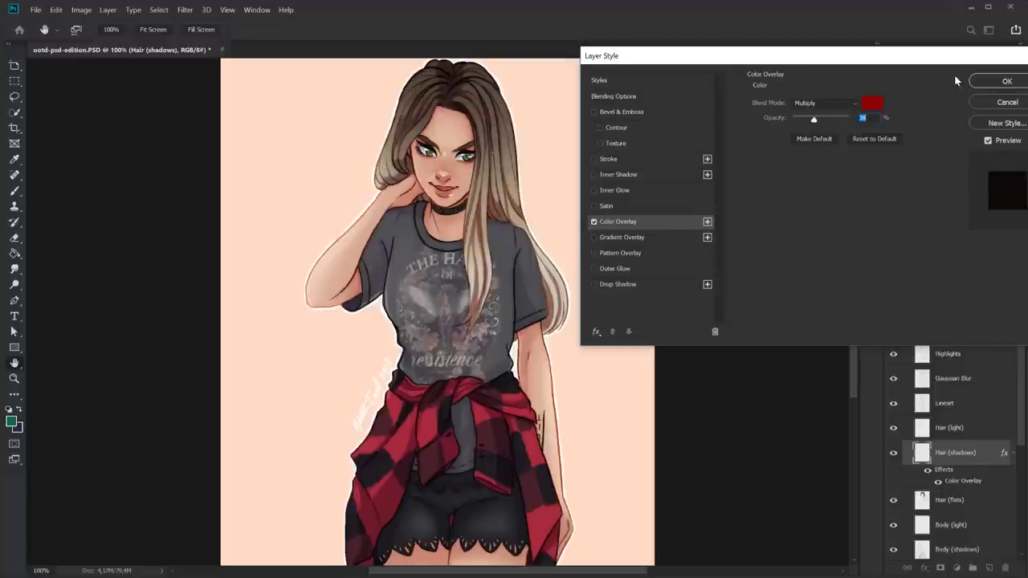
{"action": "left_click_drag", "start_coordinate": [923, 55], "coordinate": [882, 81]}
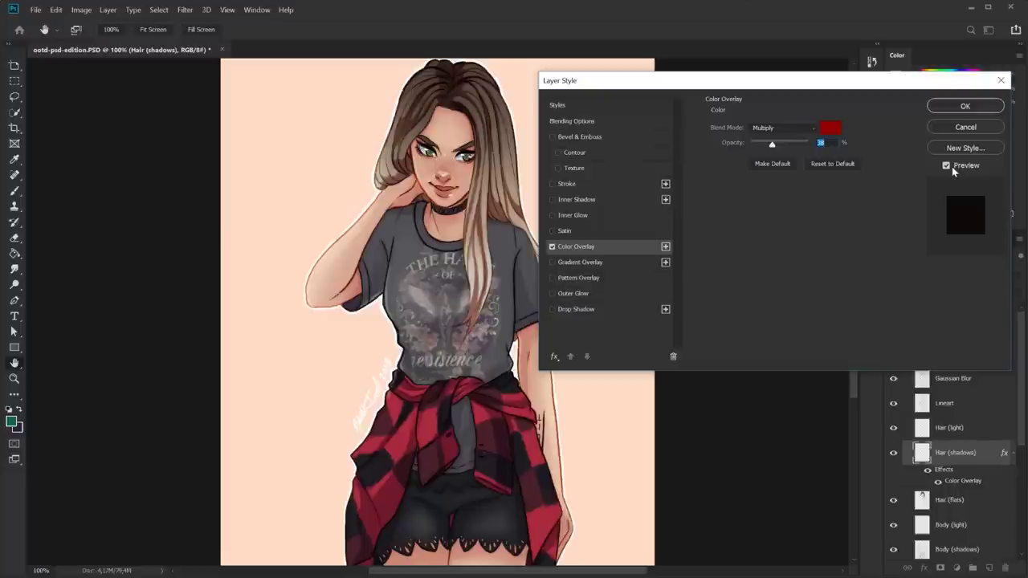
- Discard the layer style changes on Hair (shadows) and collapse the Finished layer group
{"action": "left_click", "coordinate": [964, 127]}
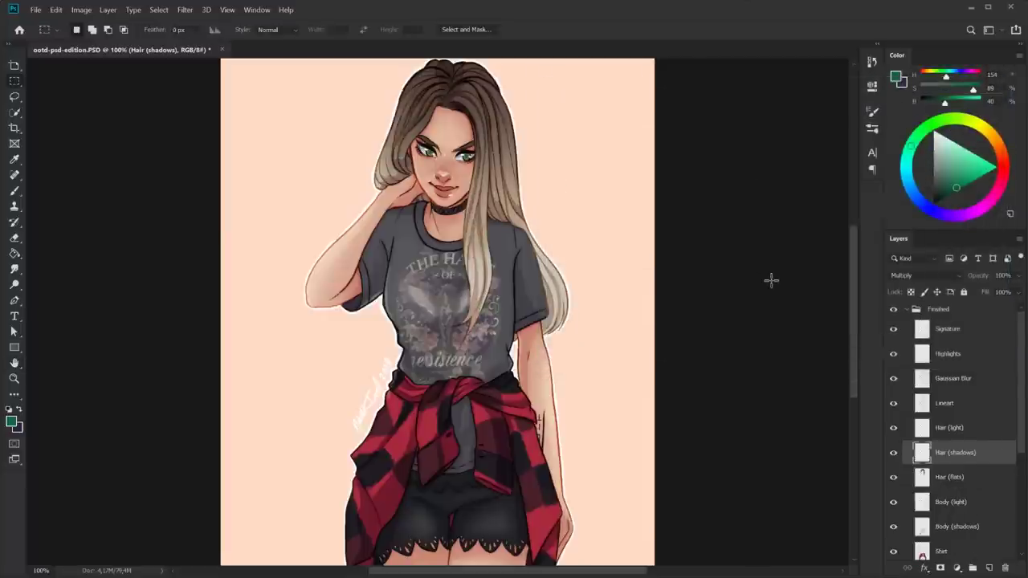
{"action": "left_click", "coordinate": [909, 310]}
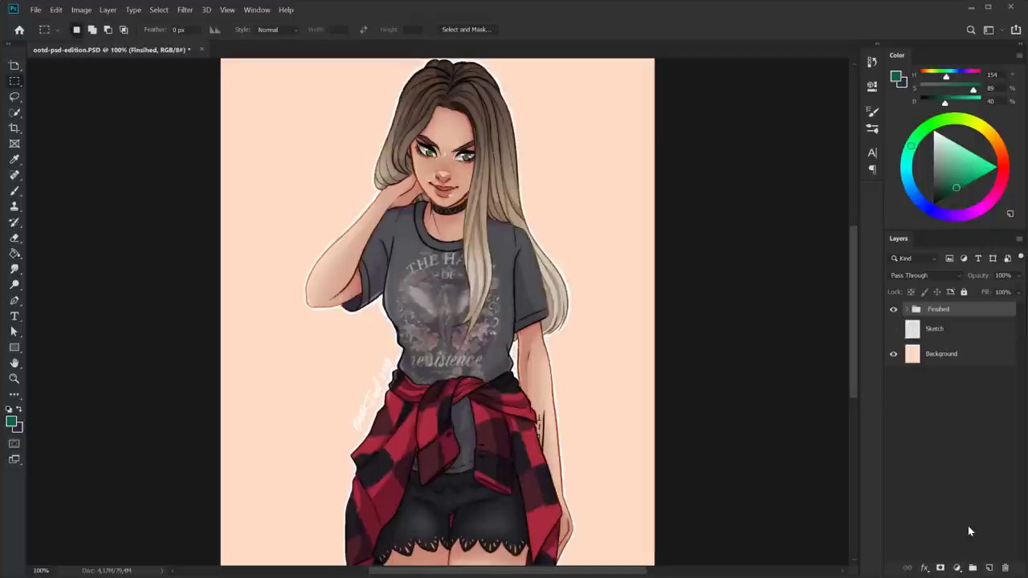
{"action": "scroll", "coordinate": [967, 524], "scroll_direction": "up", "scroll_amount": 1}
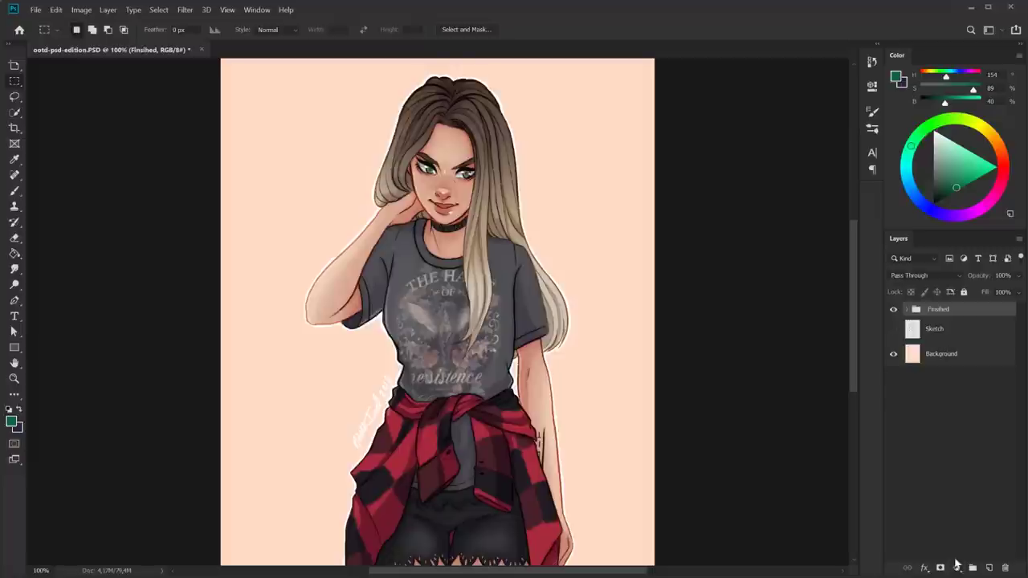
- Display the Adjustments panel and dock it as a collapsed icon beside the canvas
{"action": "left_click", "coordinate": [258, 11]}
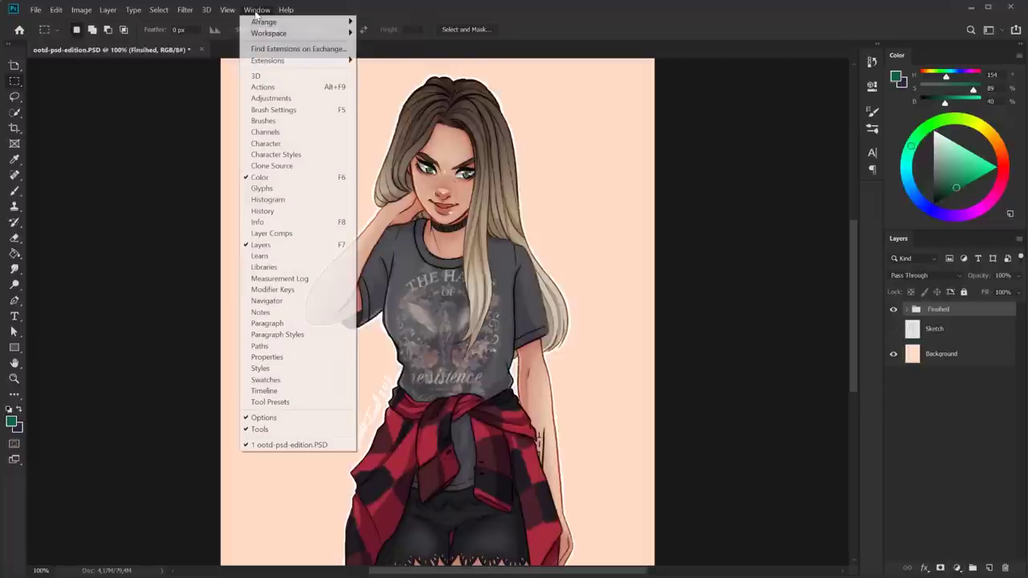
{"action": "left_click", "coordinate": [285, 99]}
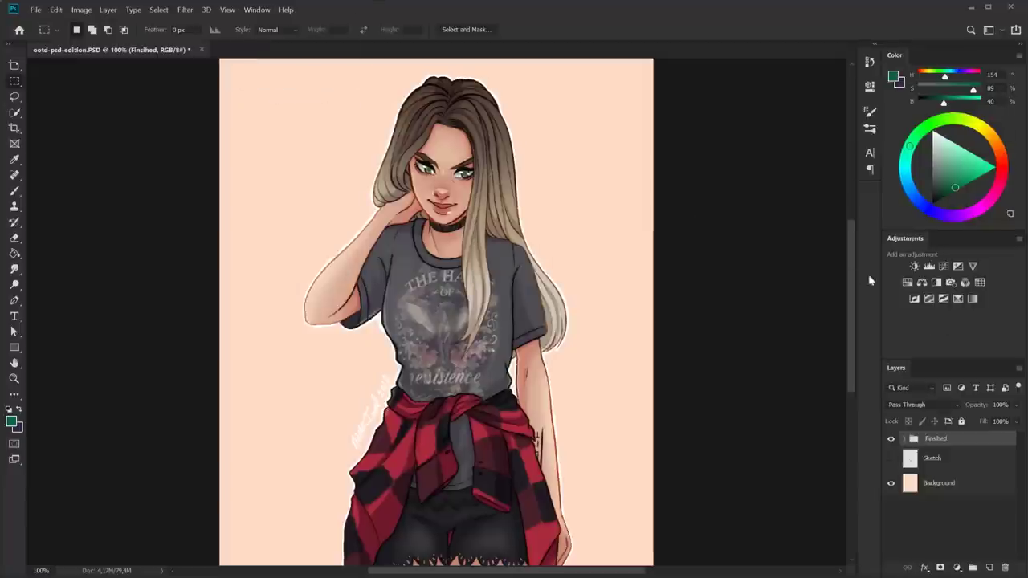
{"action": "left_click_drag", "start_coordinate": [908, 245], "coordinate": [868, 190]}
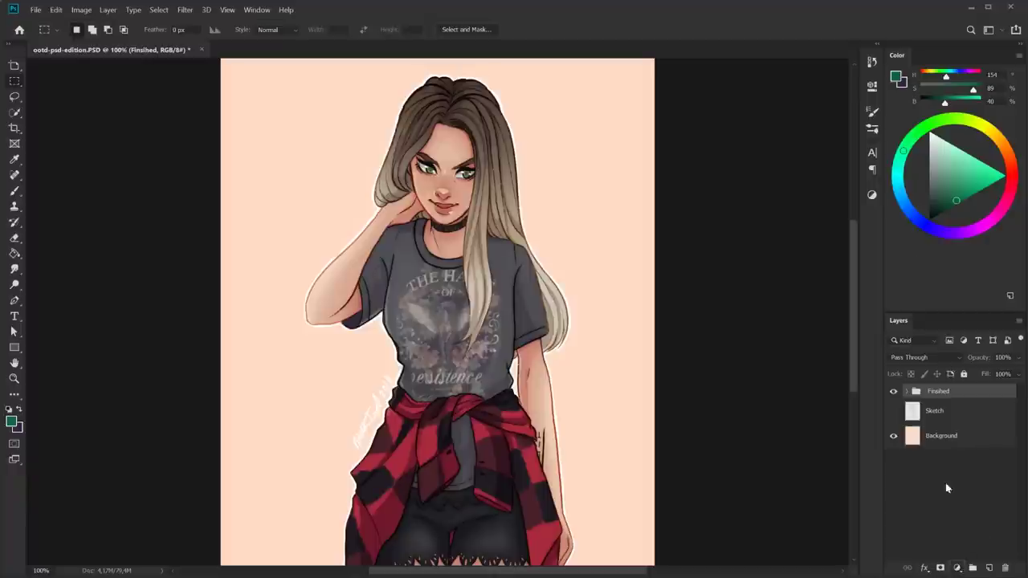
- Add a Brightness/Contrast adjustment layer above the Finished group and show its properties
{"action": "left_click", "coordinate": [872, 194]}
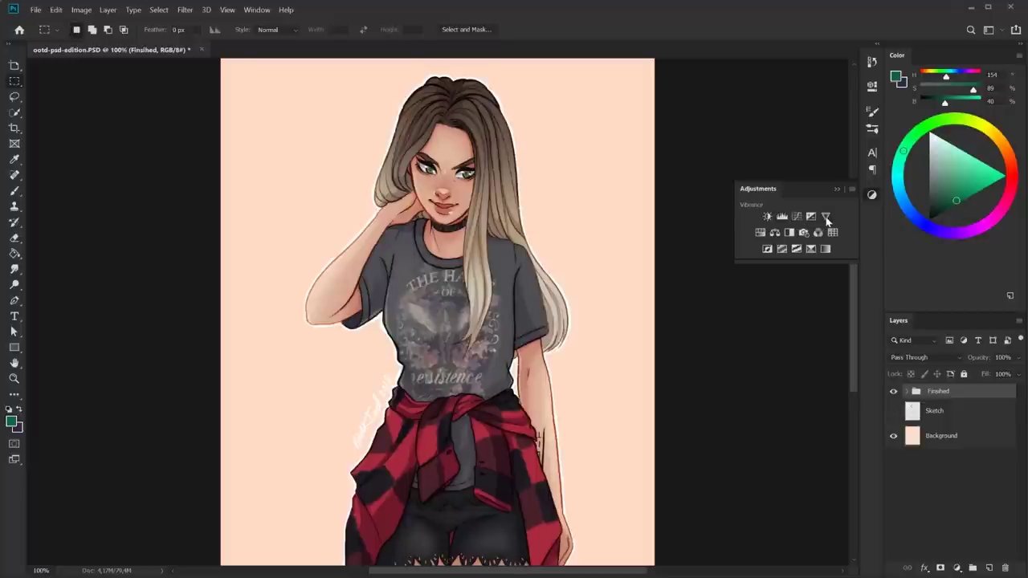
{"action": "left_click", "coordinate": [765, 217]}
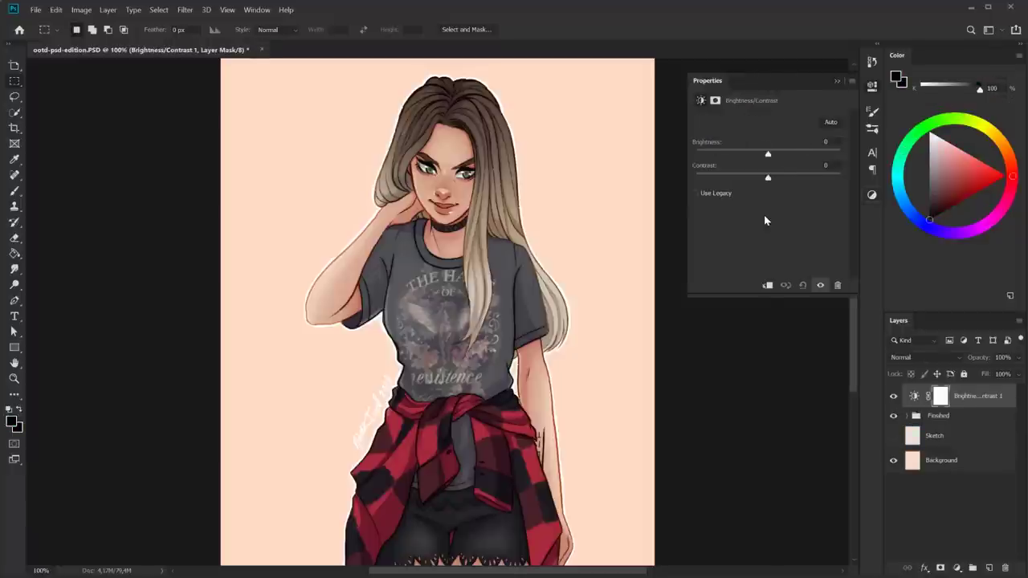
{"action": "left_click", "coordinate": [258, 10]}
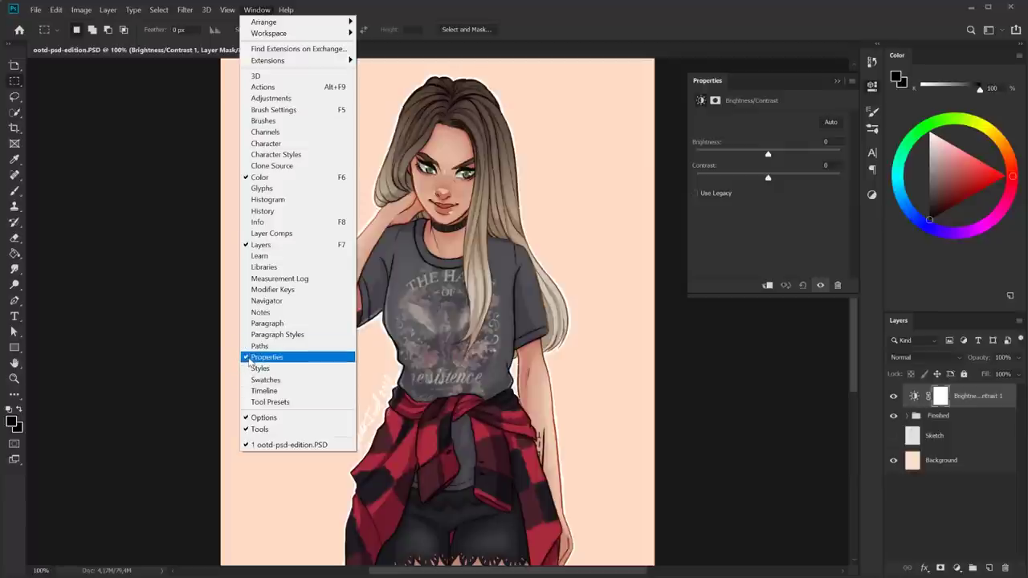
{"action": "left_click", "coordinate": [753, 82]}
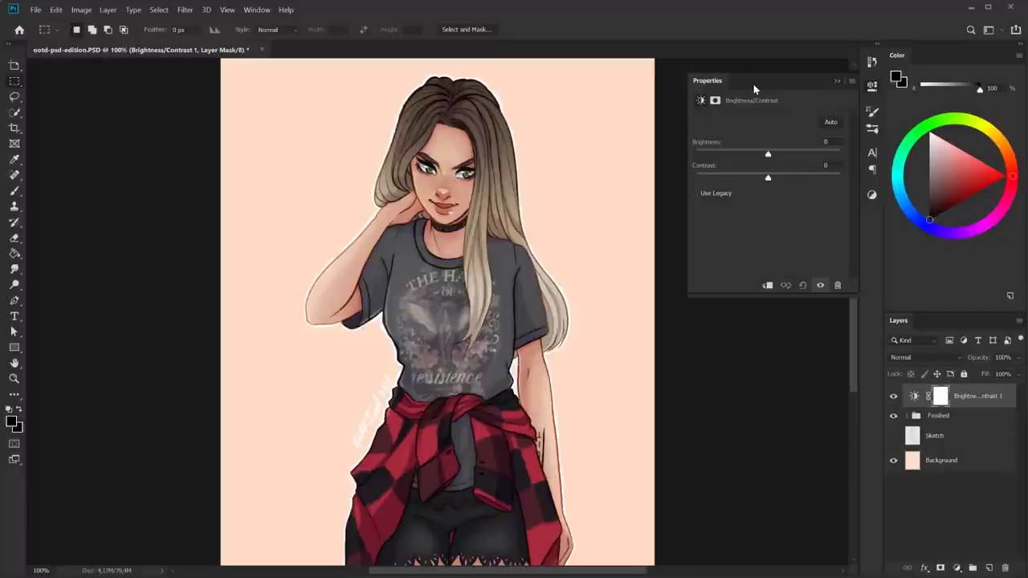
{"action": "left_click", "coordinate": [836, 81]}
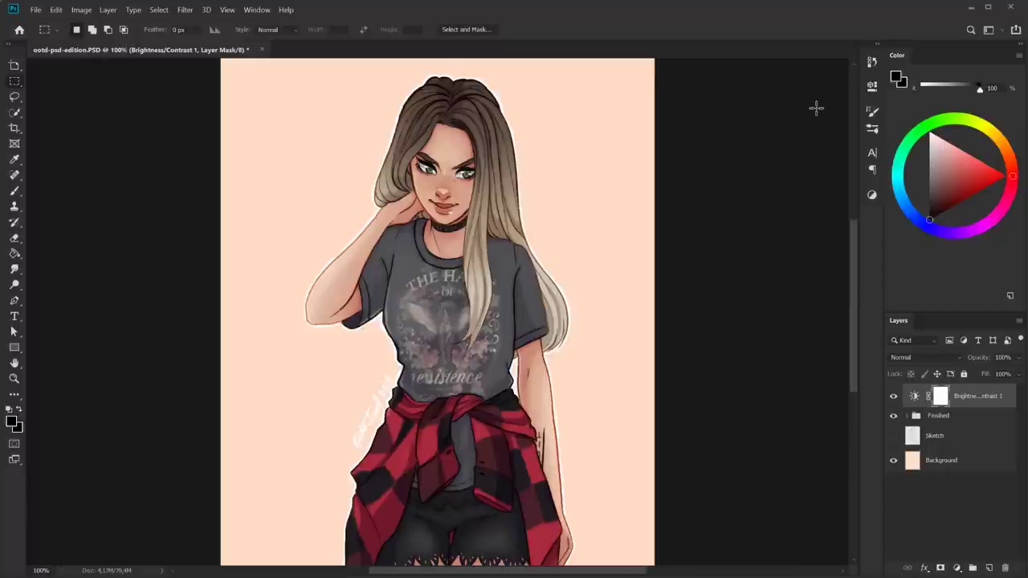
{"action": "left_click", "coordinate": [873, 86]}
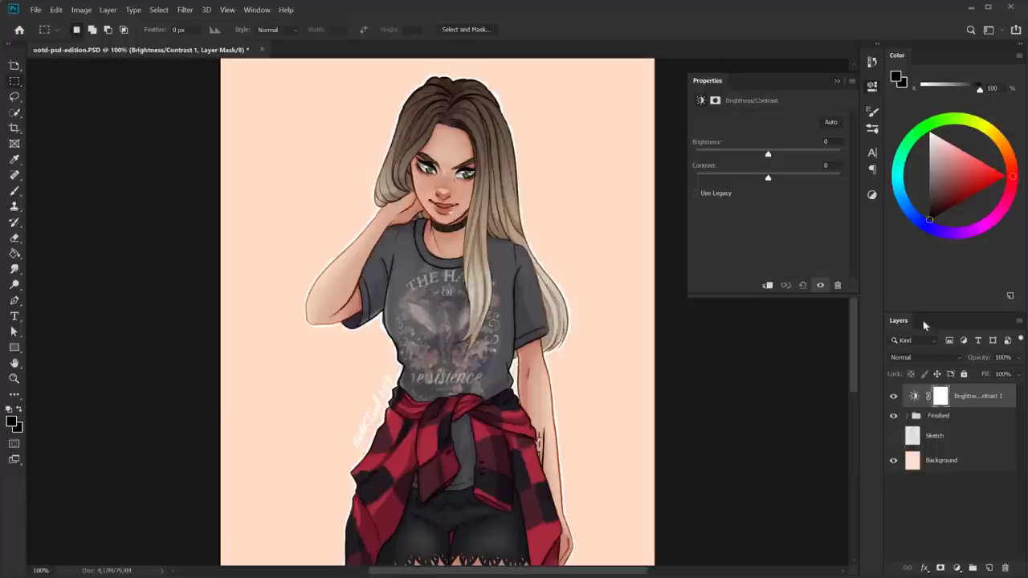
- Set the Brightness/Contrast layer's brightness to -12 and its contrast to 51
{"action": "left_click", "coordinate": [872, 194]}
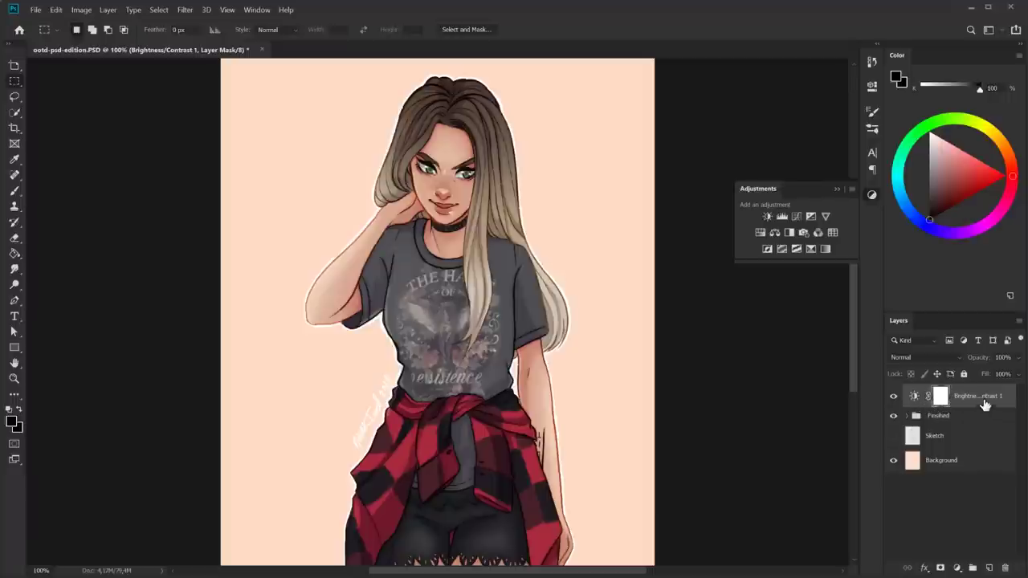
{"action": "key", "text": "ctrl+2"}
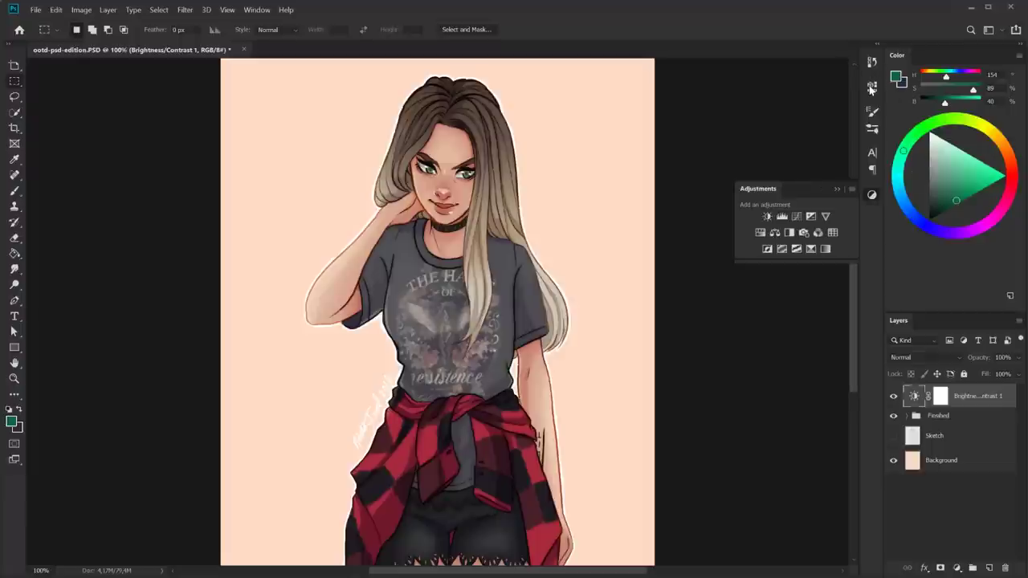
{"action": "left_click", "coordinate": [871, 86]}
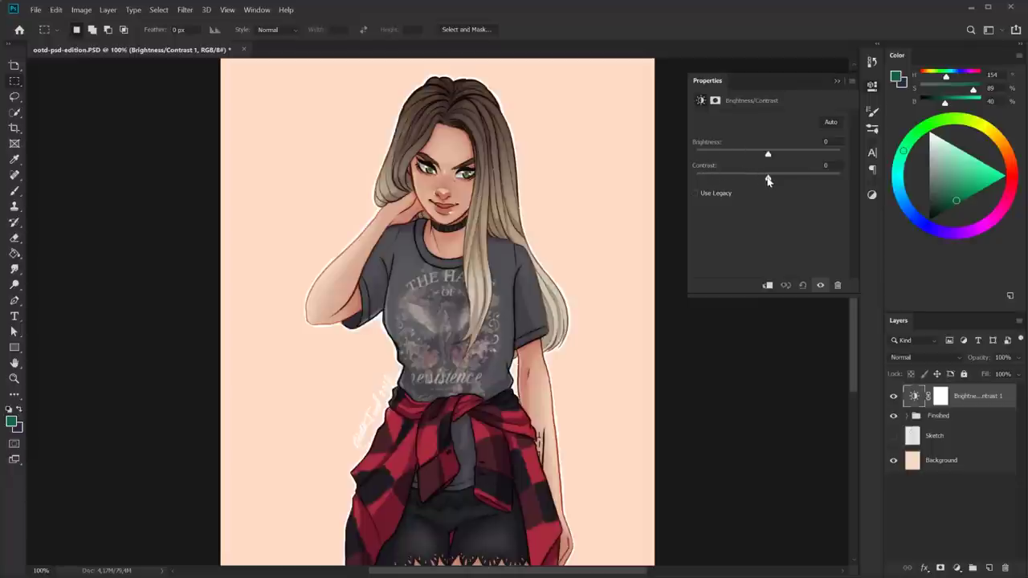
{"action": "left_click_drag", "start_coordinate": [769, 181], "coordinate": [831, 181]}
{"action": "mouse_move", "coordinate": [769, 154]}
{"action": "left_mouse_down"}
{"action": "mouse_move", "coordinate": [791, 160]}
{"action": "mouse_move", "coordinate": [762, 156]}
{"action": "left_mouse_up"}
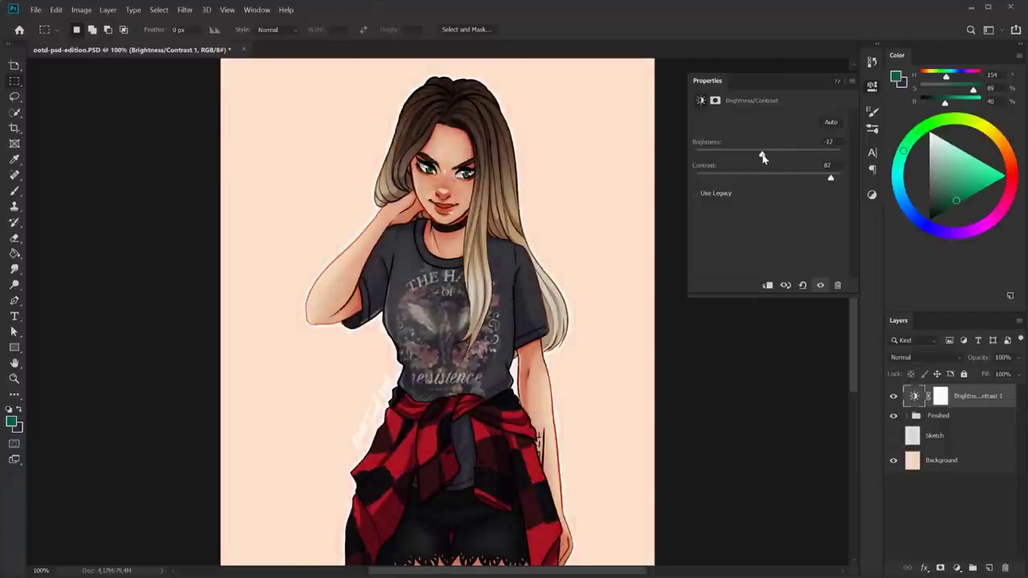
{"action": "left_click_drag", "start_coordinate": [828, 182], "coordinate": [806, 179]}
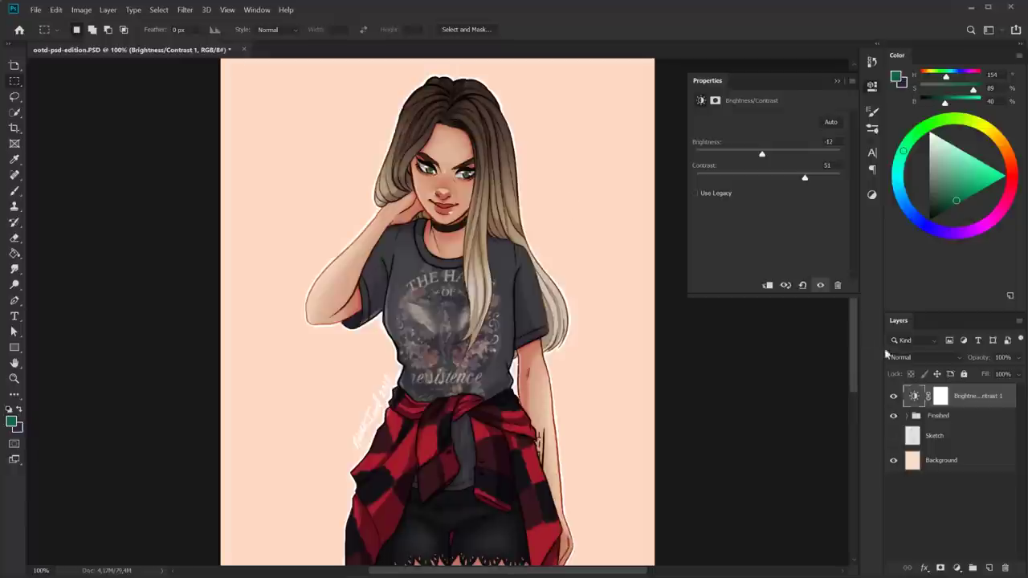
- Compare the illustration with and without the Brightness/Contrast adjustment by toggling the layer's visibility, then hide its properties
{"action": "left_click", "coordinate": [893, 397]}
{"action": "left_click", "coordinate": [893, 398]}
{"action": "left_click", "coordinate": [894, 397]}
{"action": "left_click", "coordinate": [893, 398]}
{"action": "left_click", "coordinate": [894, 398]}
{"action": "left_click", "coordinate": [893, 397]}
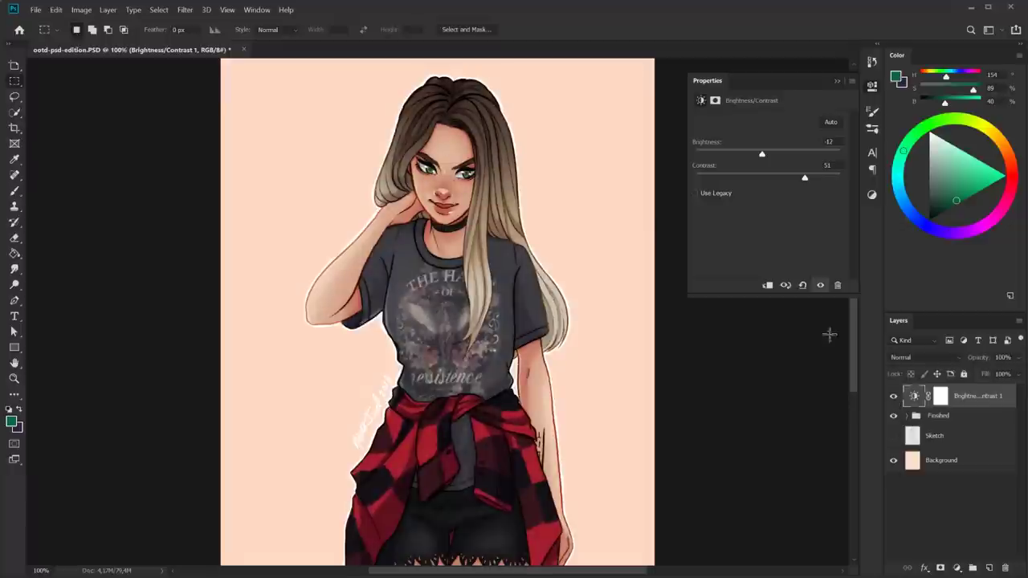
{"action": "left_click", "coordinate": [846, 85]}
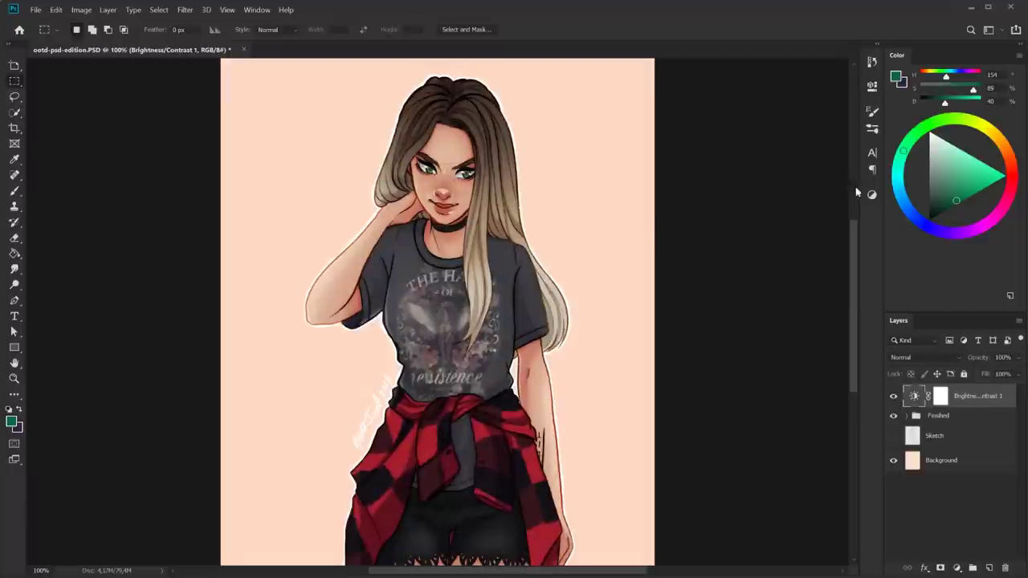
- Add a Hue/Saturation adjustment layer with hue -5, saturation +13 and lightness +6
{"action": "left_click", "coordinate": [871, 196]}
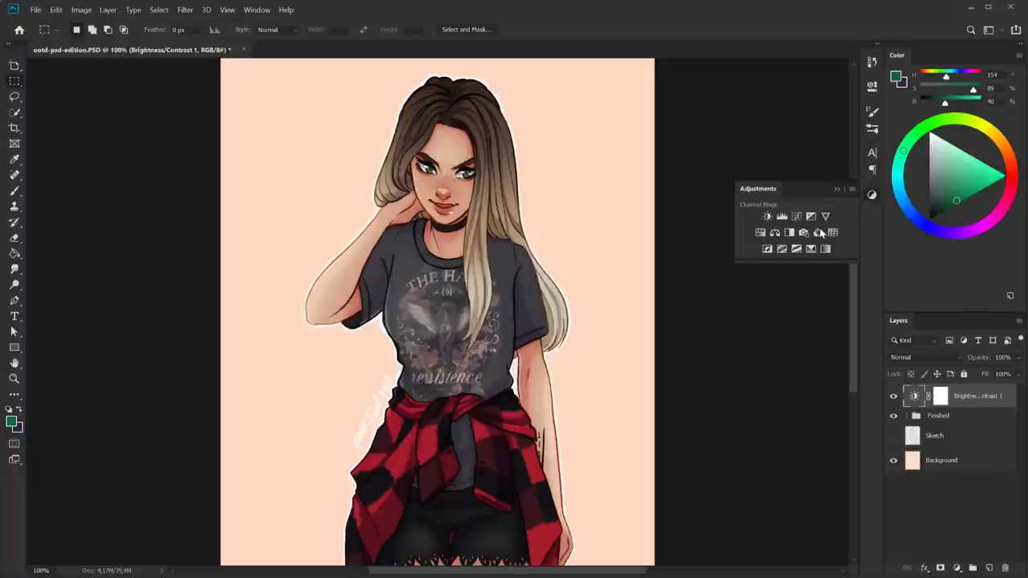
{"action": "left_click", "coordinate": [759, 233]}
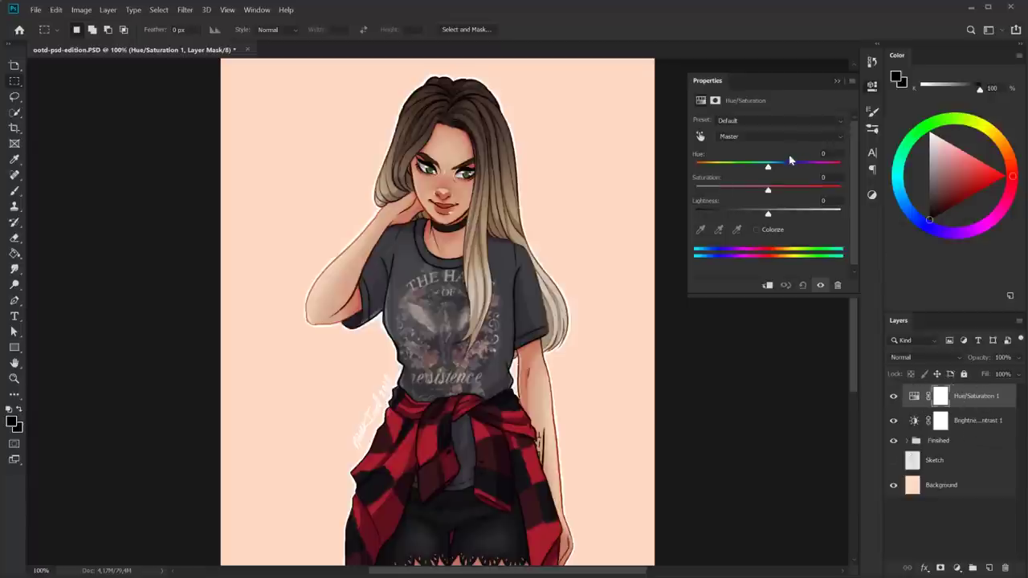
{"action": "left_click_drag", "start_coordinate": [768, 215], "coordinate": [764, 173]}
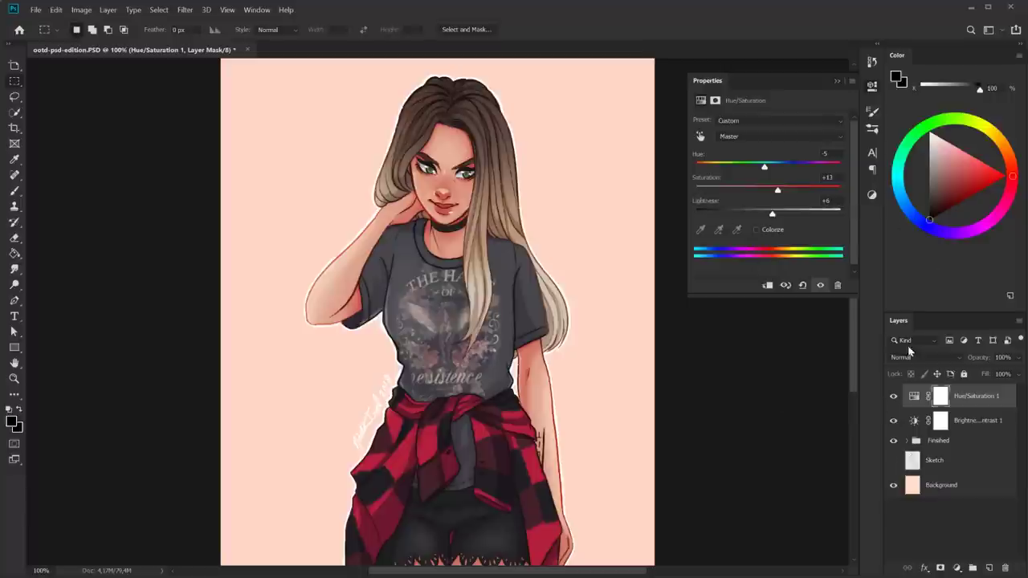
{"action": "left_click", "coordinate": [838, 81]}
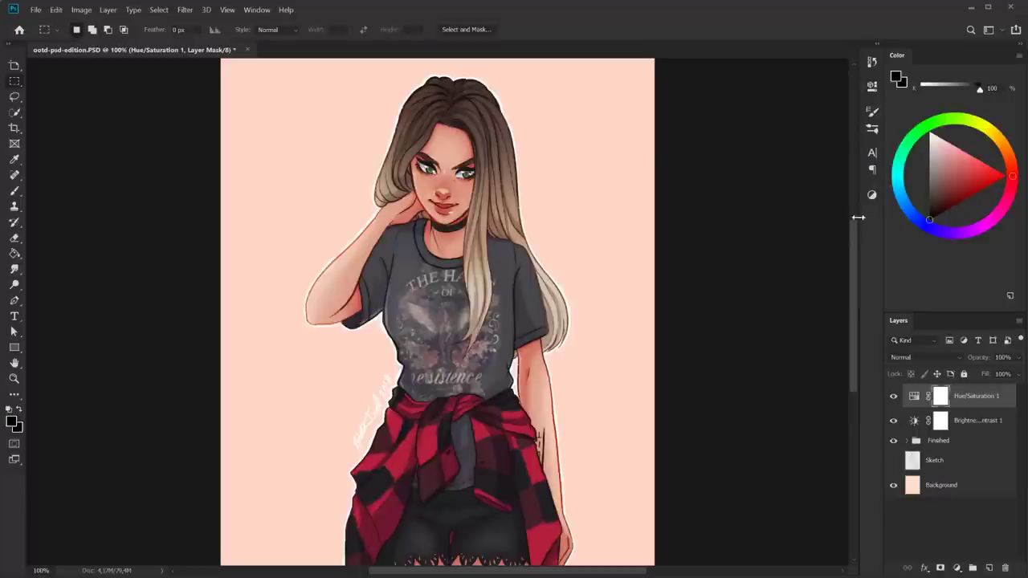
- Add a Color Balance adjustment layer and shift its highlights toward cyan
{"action": "left_click", "coordinate": [872, 194]}
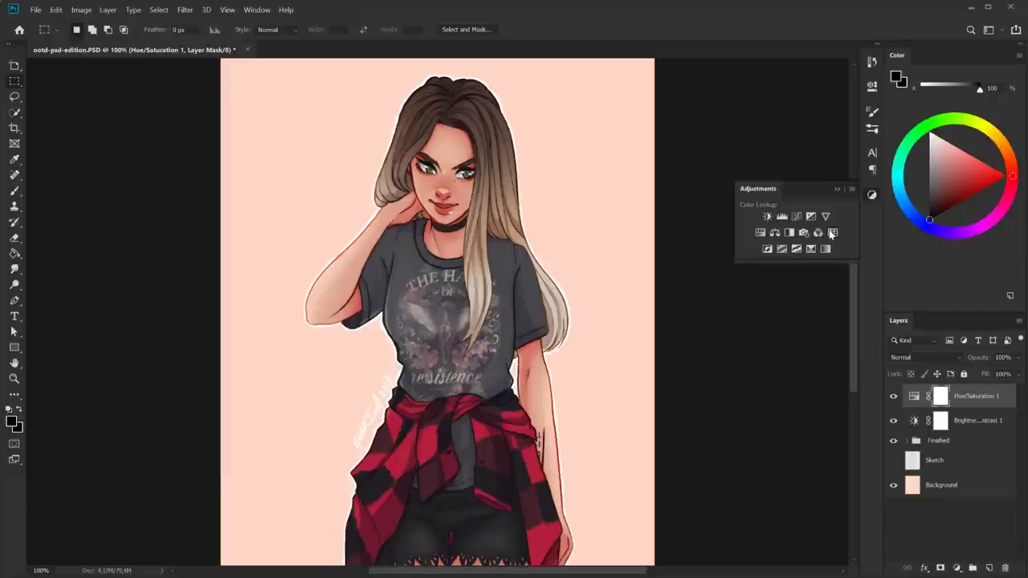
{"action": "left_click", "coordinate": [775, 234]}
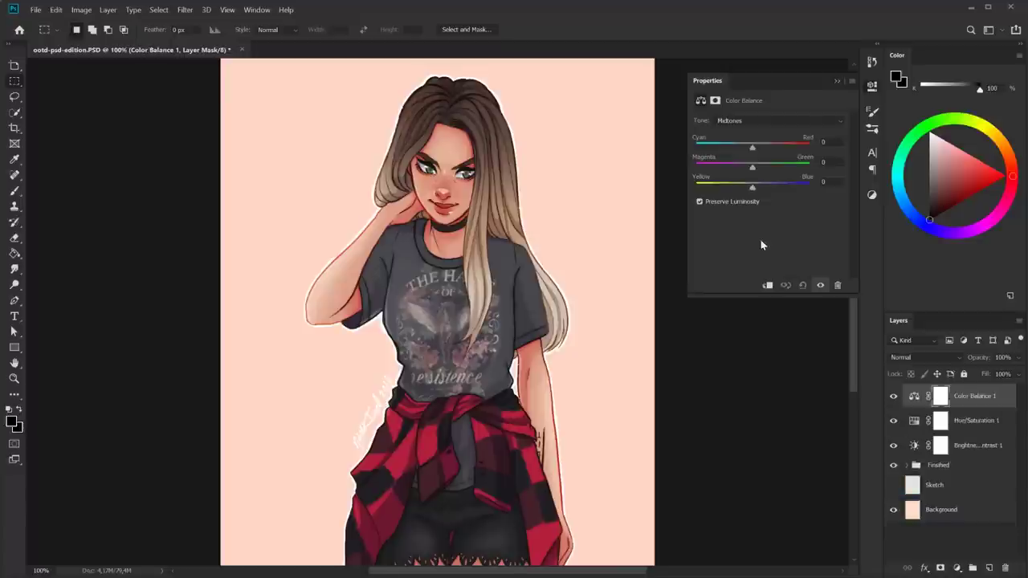
{"action": "left_click", "coordinate": [753, 124]}
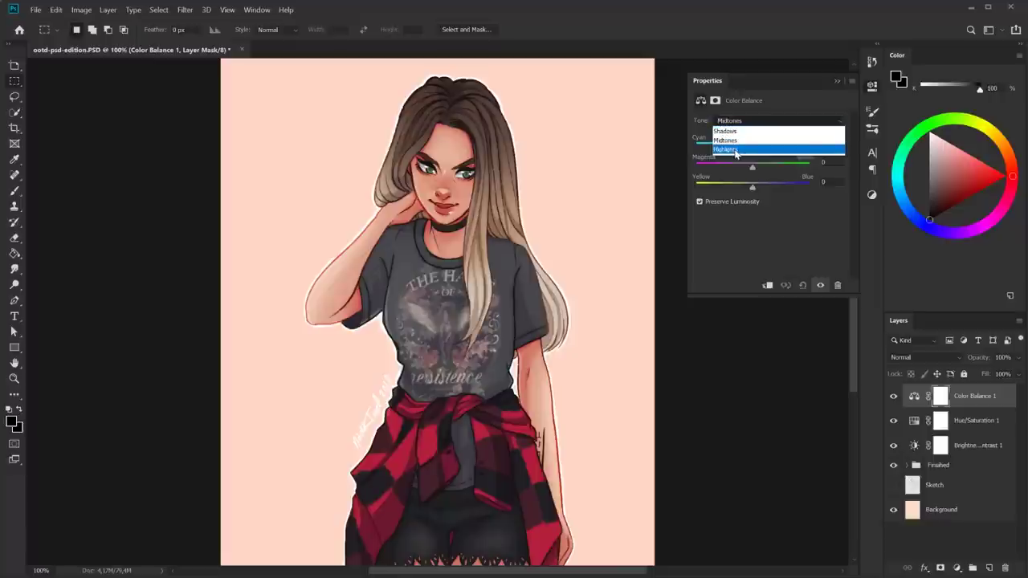
{"action": "left_click", "coordinate": [763, 105]}
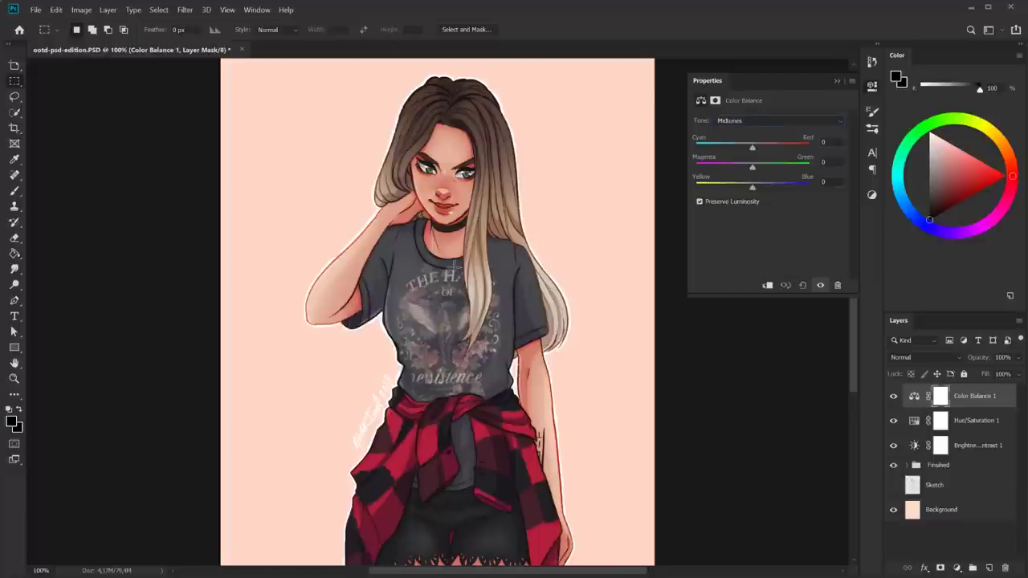
{"action": "left_click", "coordinate": [742, 122]}
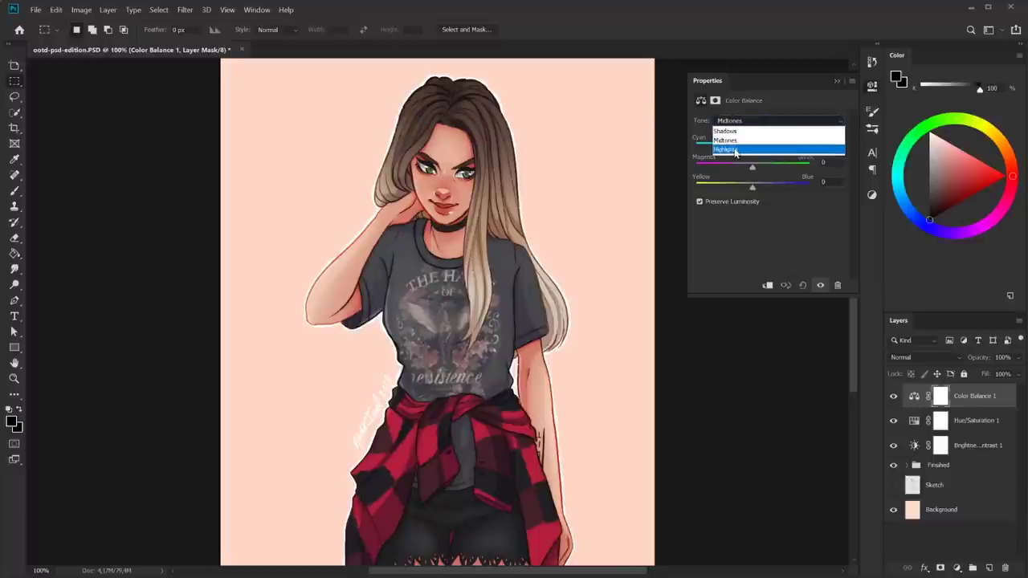
{"action": "left_click", "coordinate": [733, 148]}
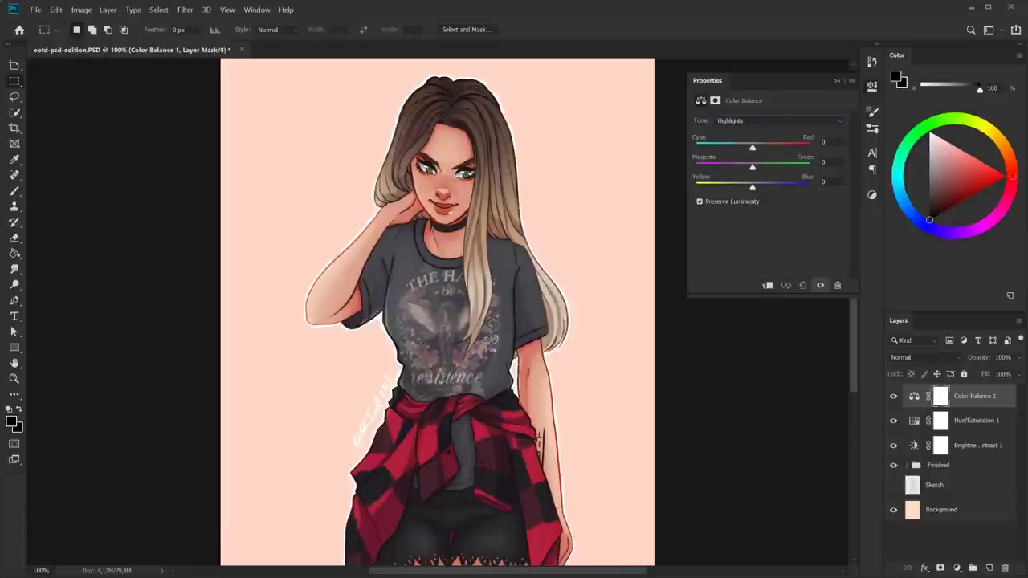
{"action": "left_click_drag", "start_coordinate": [752, 150], "coordinate": [736, 150]}
- Shift the Color Balance layer's shadows toward blue, setting Yellow/Blue to +22
{"action": "left_click", "coordinate": [746, 121]}
{"action": "left_click", "coordinate": [728, 131]}
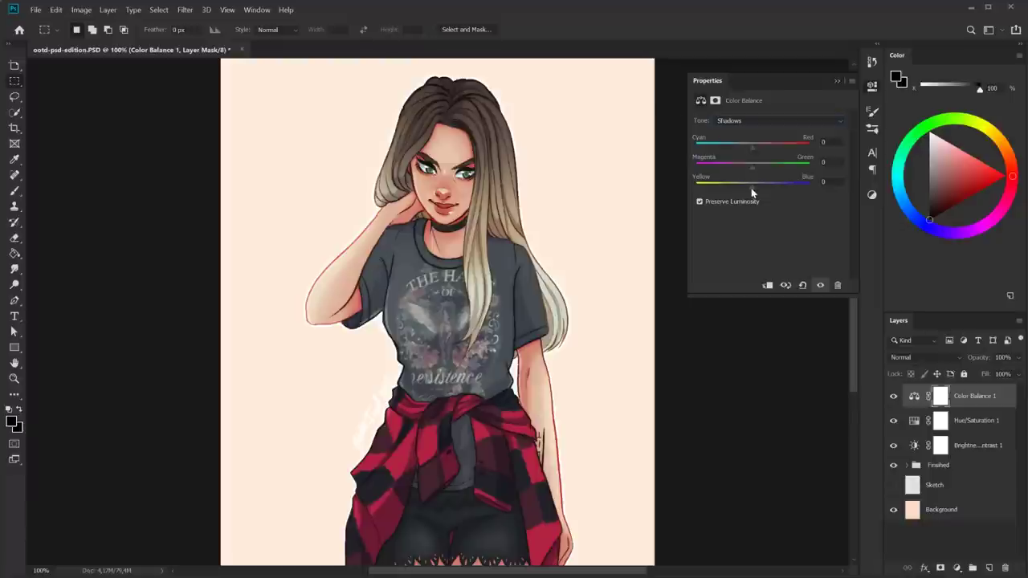
{"action": "left_click_drag", "start_coordinate": [752, 187], "coordinate": [765, 188]}
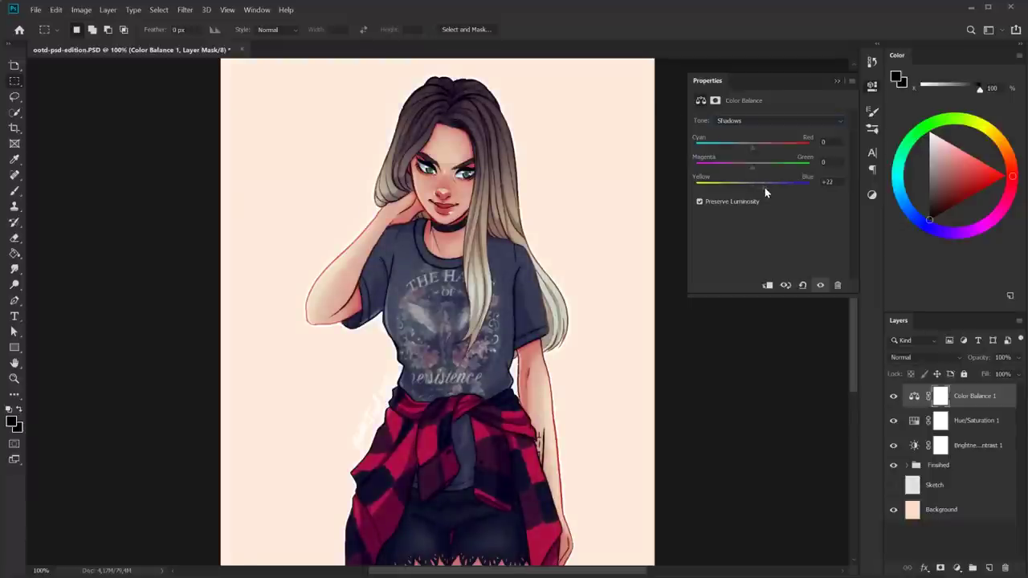
{"action": "left_click_drag", "start_coordinate": [307, 79], "coordinate": [591, 358]}
{"action": "left_click", "coordinate": [601, 367]}
{"action": "left_click_drag", "start_coordinate": [281, 63], "coordinate": [619, 420]}
{"action": "left_click", "coordinate": [653, 427]}
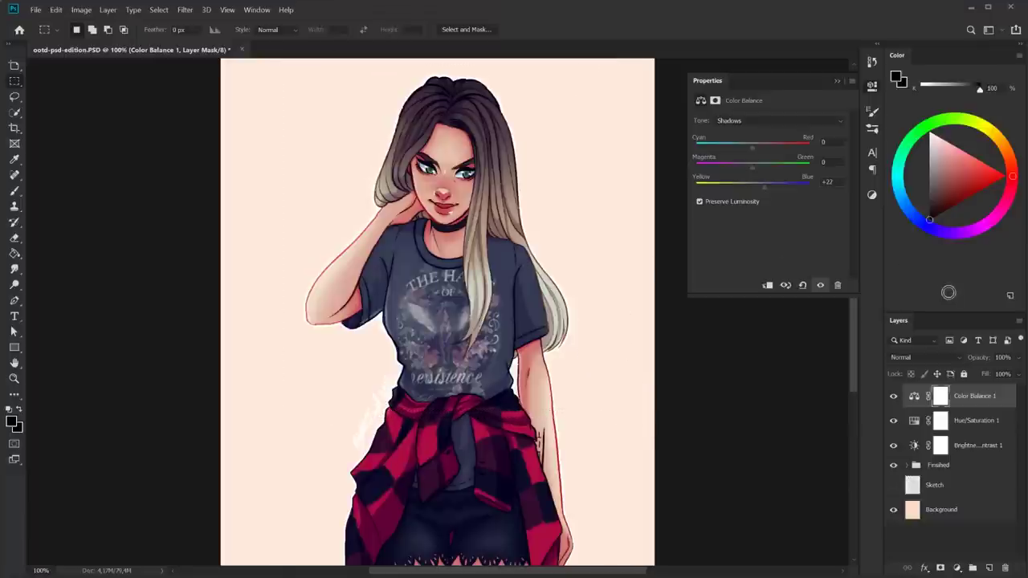
- Group the Color Balance, Hue/Saturation and Brightness/Contrast layers and name the group Adjustments
{"action": "left_click", "coordinate": [836, 81]}
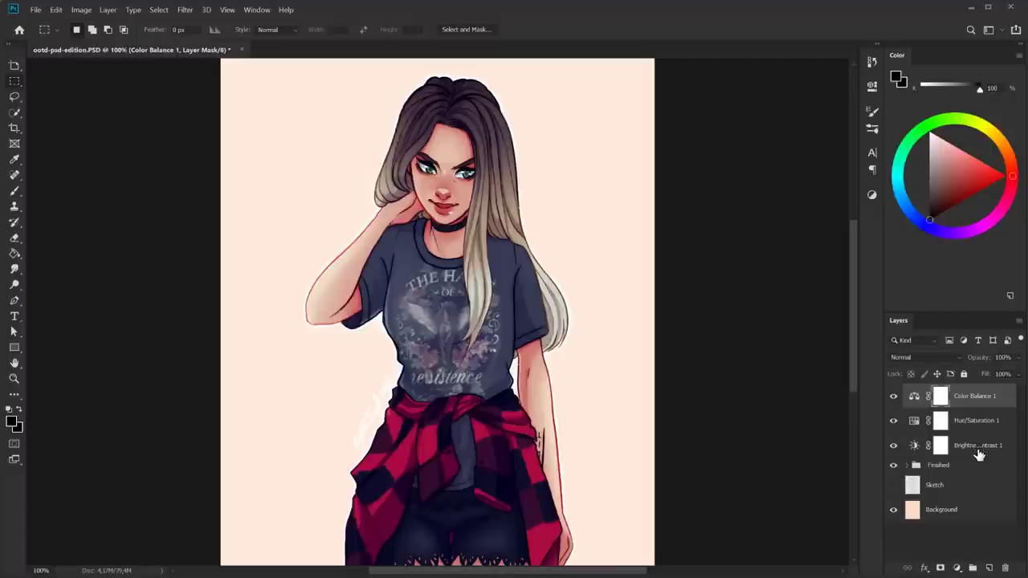
{"action": "left_click", "coordinate": [979, 451], "text": "shift"}
{"action": "left_click", "coordinate": [973, 569]}
{"action": "double_click", "coordinate": [940, 391]}
{"action": "type", "text": "Adjustments"}
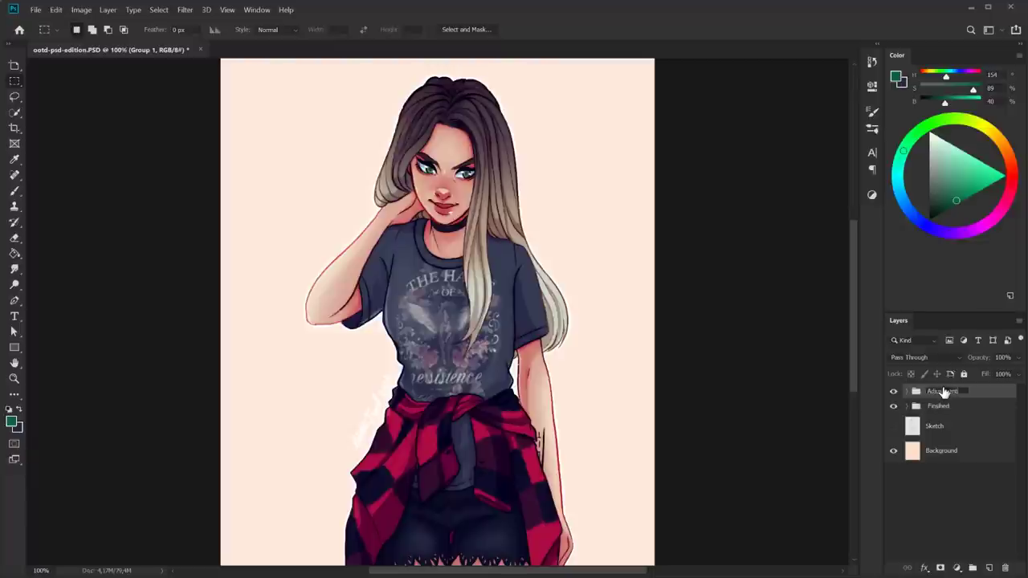
{"action": "key", "text": "Return"}
- Compare the illustration with and without all adjustments by toggling the Adjustments group's visibility
{"action": "left_click", "coordinate": [893, 392]}
{"action": "left_click", "coordinate": [892, 392]}
{"action": "left_click", "coordinate": [892, 392]}
{"action": "left_click", "coordinate": [893, 393]}
{"action": "left_click", "coordinate": [894, 393]}
{"action": "left_click", "coordinate": [893, 394]}
{"action": "left_click", "coordinate": [894, 393]}
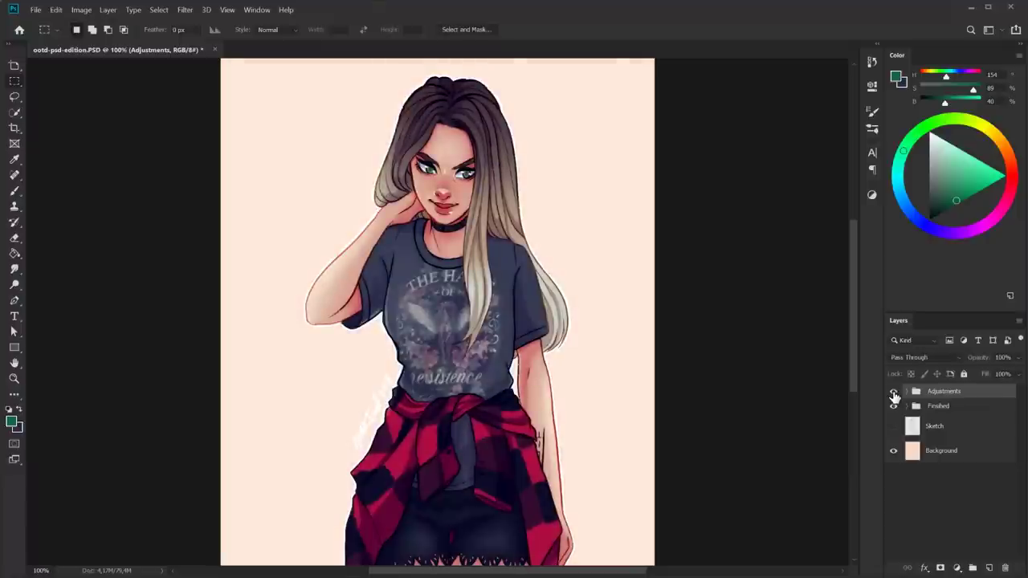
- Expand the Adjustments group with more room for the layer list, and select the Color Balance layer's mask
{"action": "left_click", "coordinate": [905, 391]}
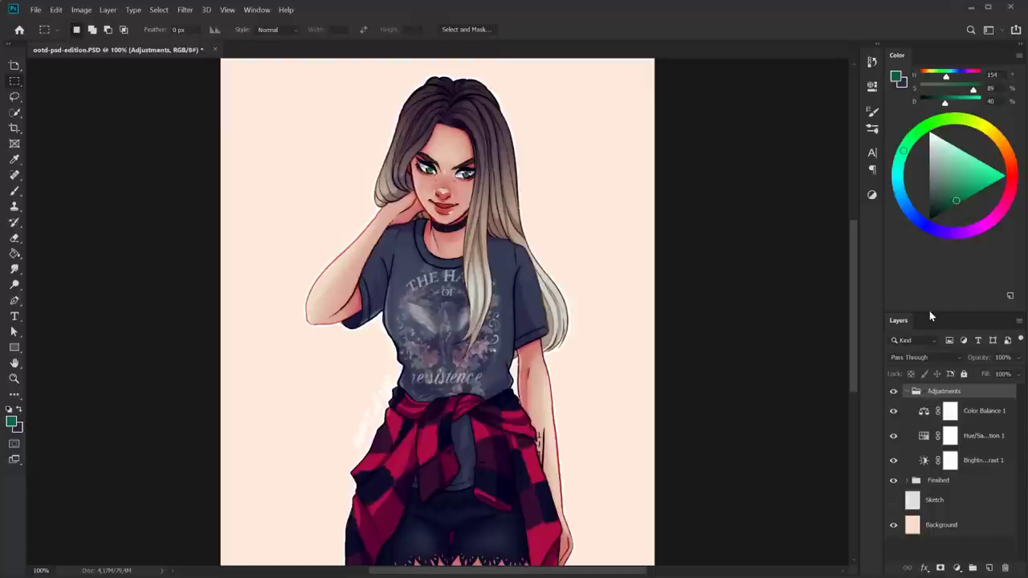
{"action": "left_click_drag", "start_coordinate": [932, 308], "coordinate": [933, 205]}
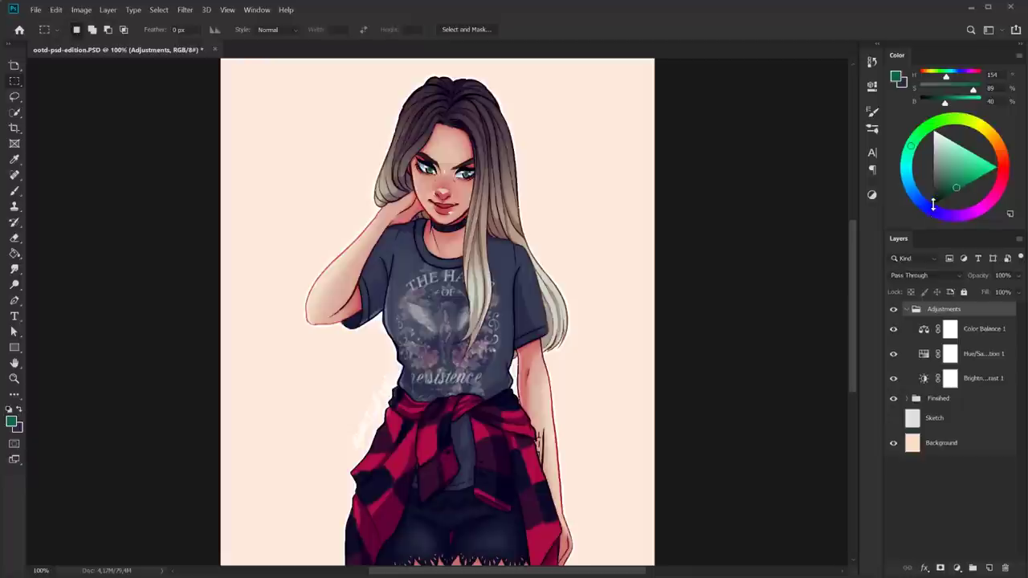
{"action": "left_click", "coordinate": [949, 328]}
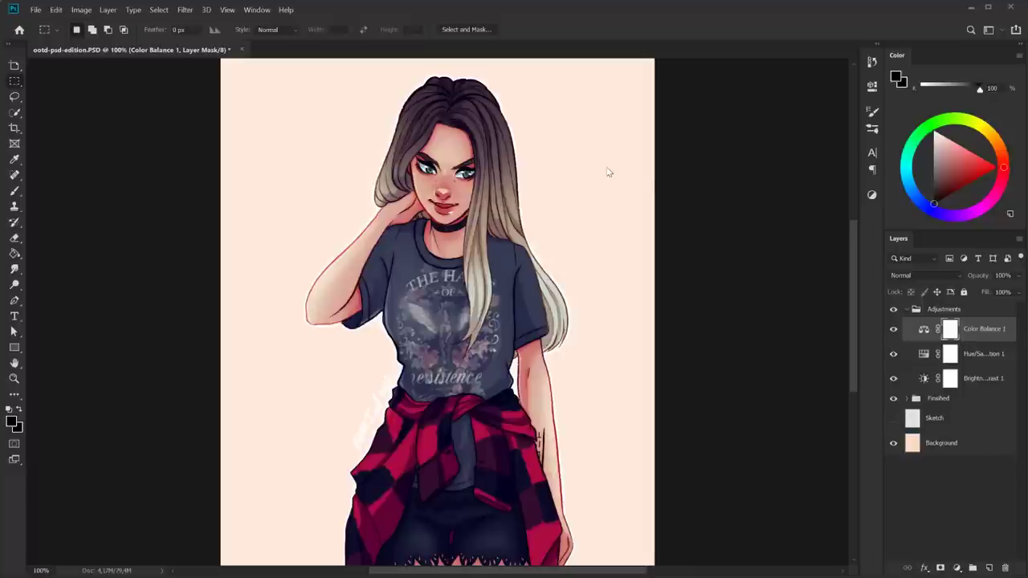
{"action": "scroll", "coordinate": [275, 108], "scroll_direction": "up", "scroll_amount": 1}
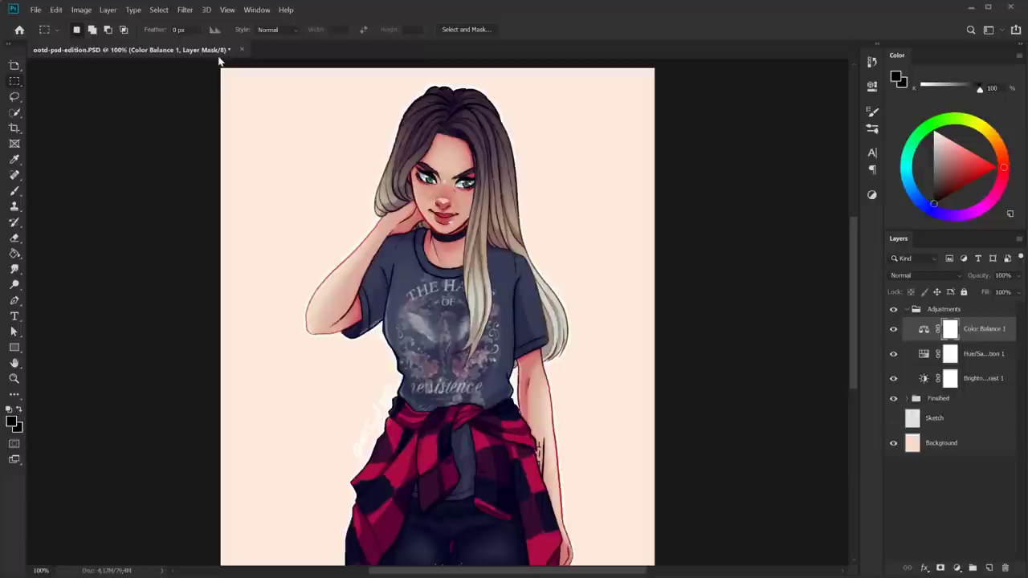
{"action": "left_click_drag", "start_coordinate": [220, 69], "coordinate": [759, 450]}
{"action": "left_click_drag", "start_coordinate": [221, 69], "coordinate": [844, 498]}
{"action": "left_click", "coordinate": [680, 347]}
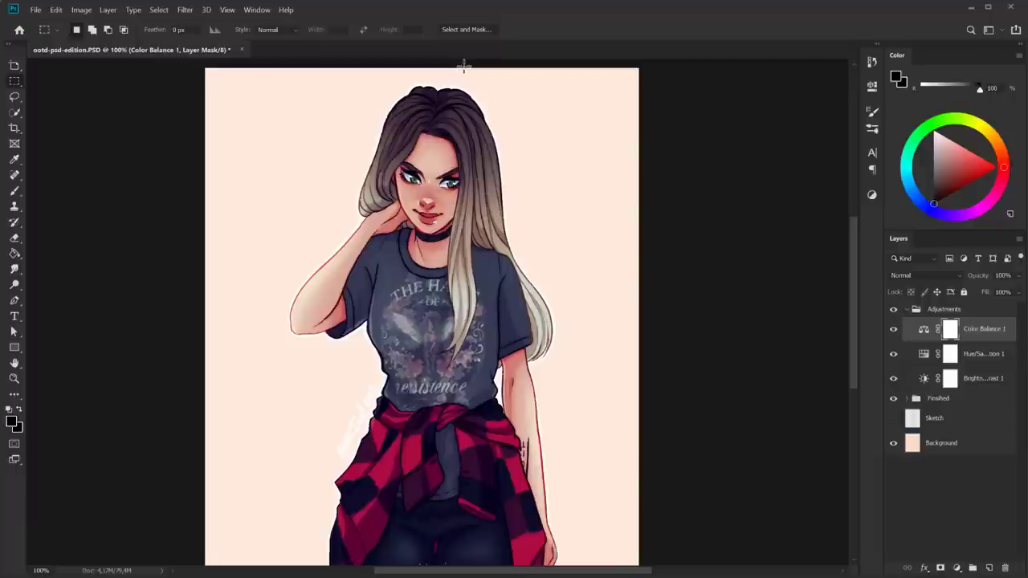